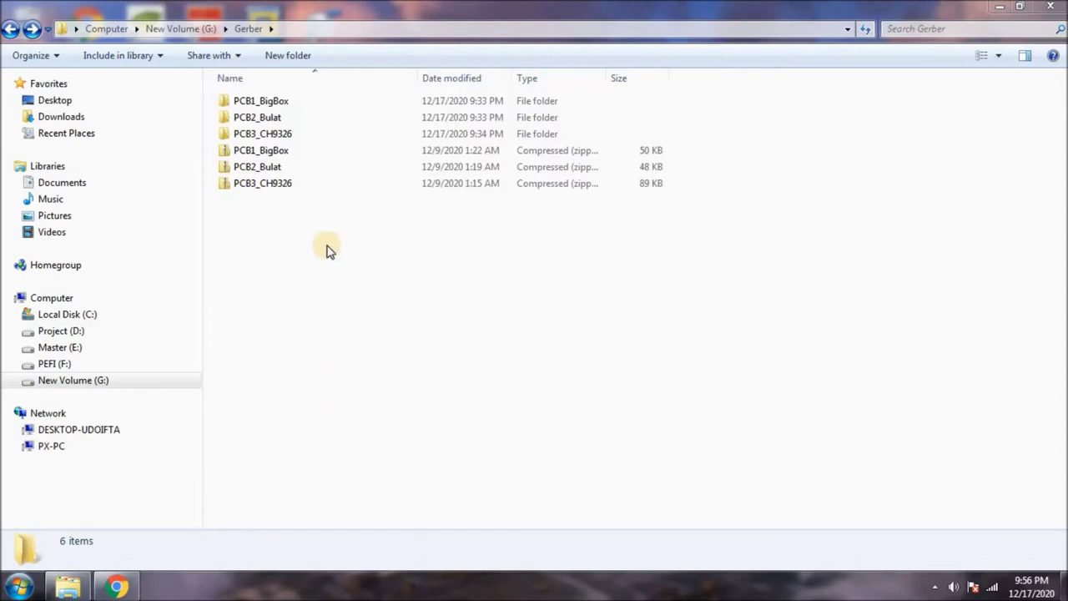
Open the PCB1_BigBox folder and select all of its Gerber files.
left_click(278, 112)
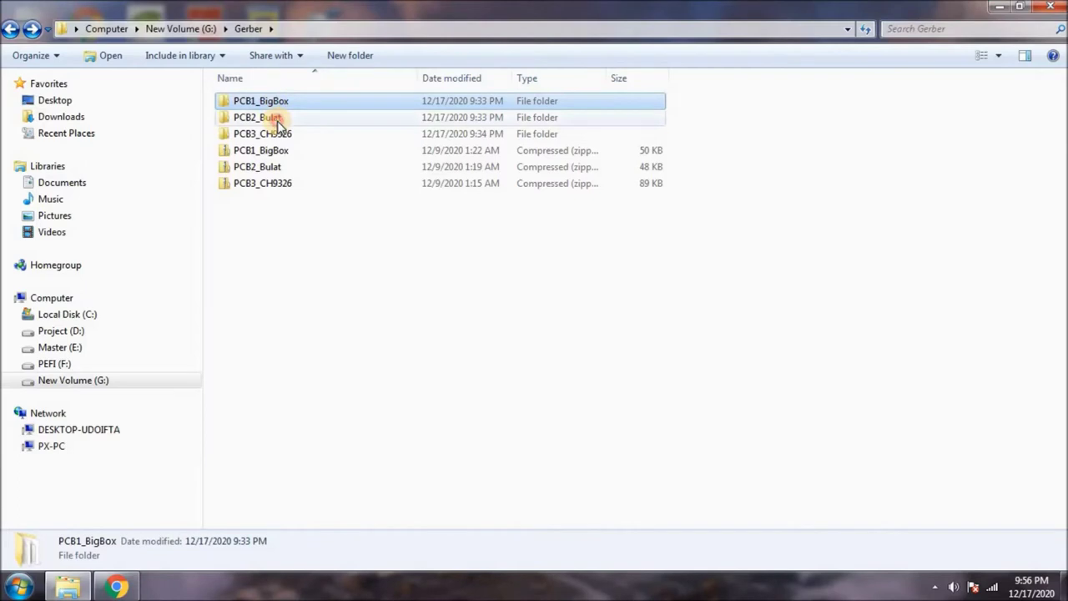
left_click(275, 117)
left_click(283, 136)
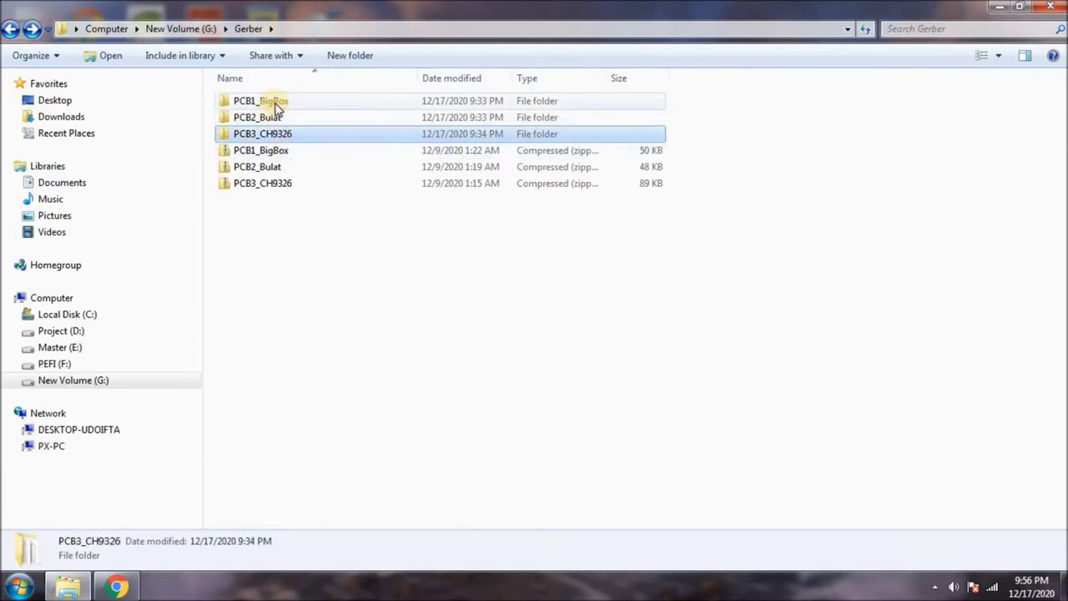
double_click(284, 101)
left_click_drag(242, 273, 330, 97)
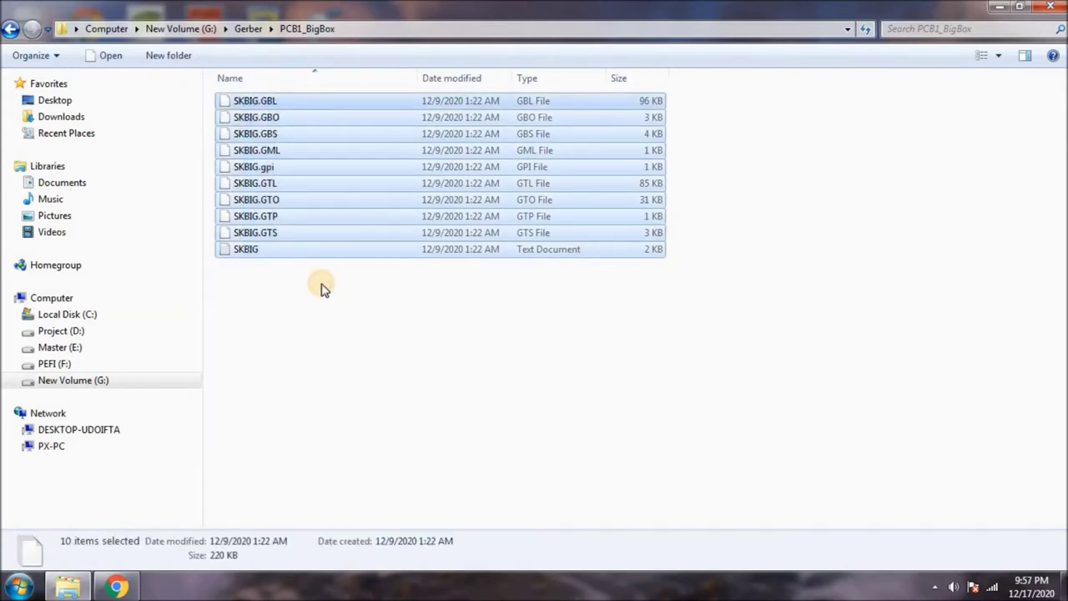
Review the SKMINI layer files in the PCB2_Bulat folder.
left_click(10, 29)
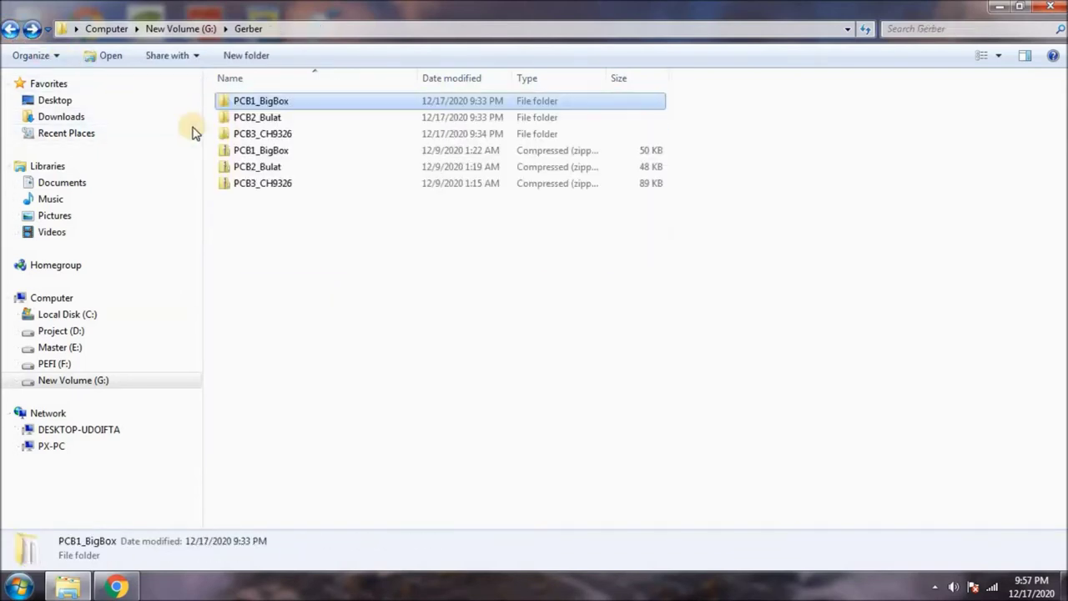
double_click(258, 117)
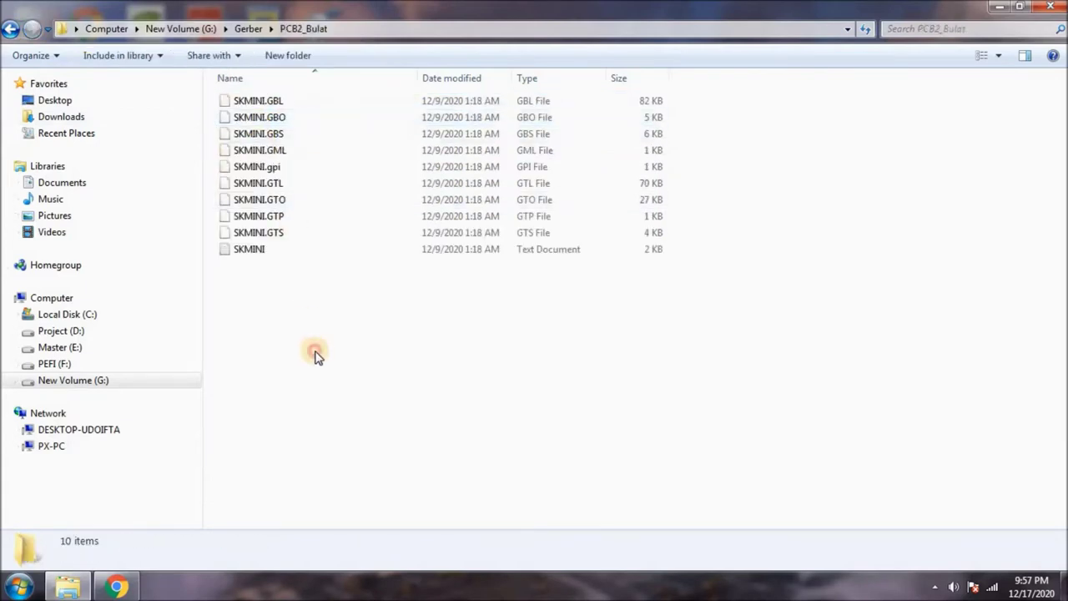
left_click(270, 100)
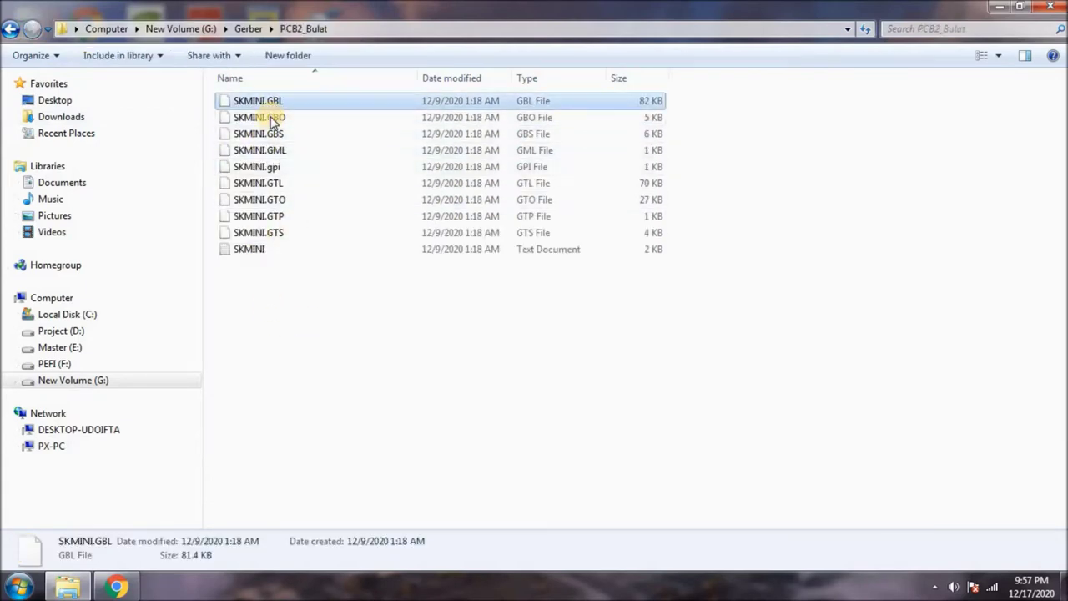
left_click(270, 118)
left_click(269, 133)
left_click(265, 183)
left_click(262, 216)
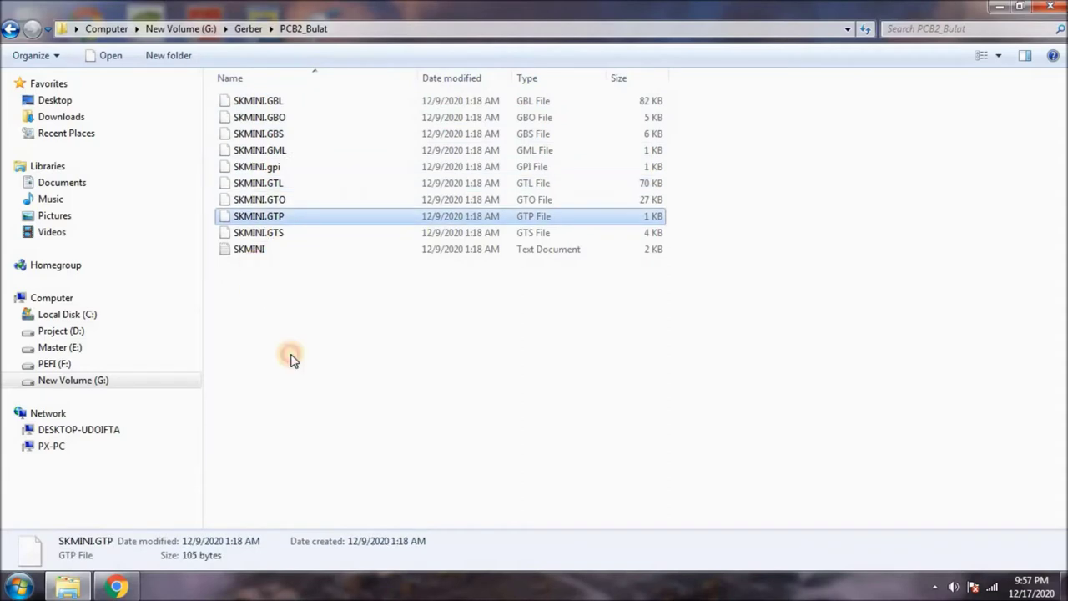
left_click(291, 359)
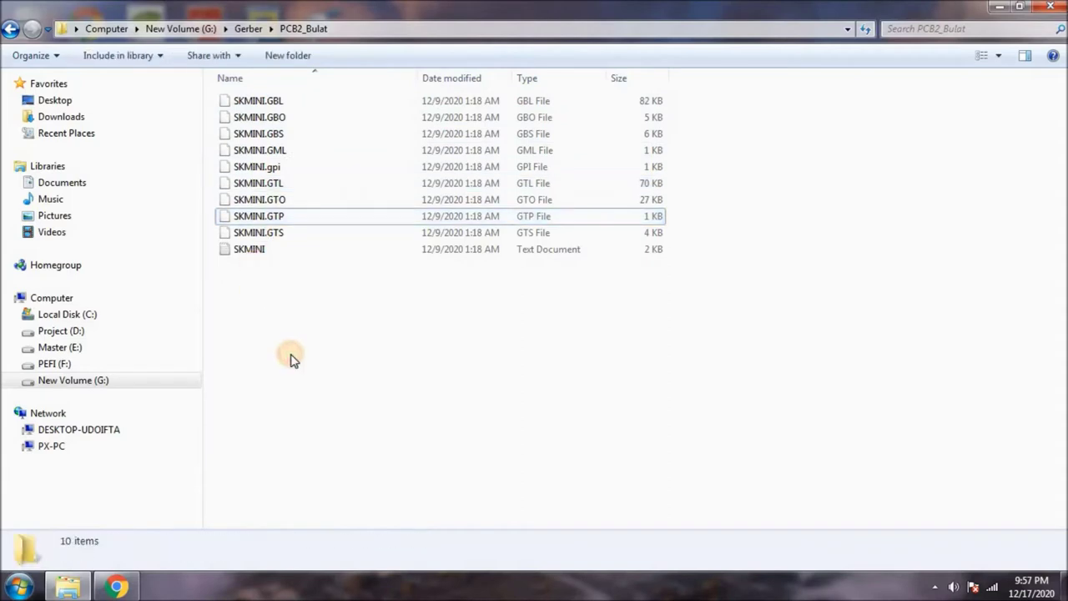
Review the CID layer files in the PCB3_CH9326 folder.
left_click(12, 30)
double_click(245, 135)
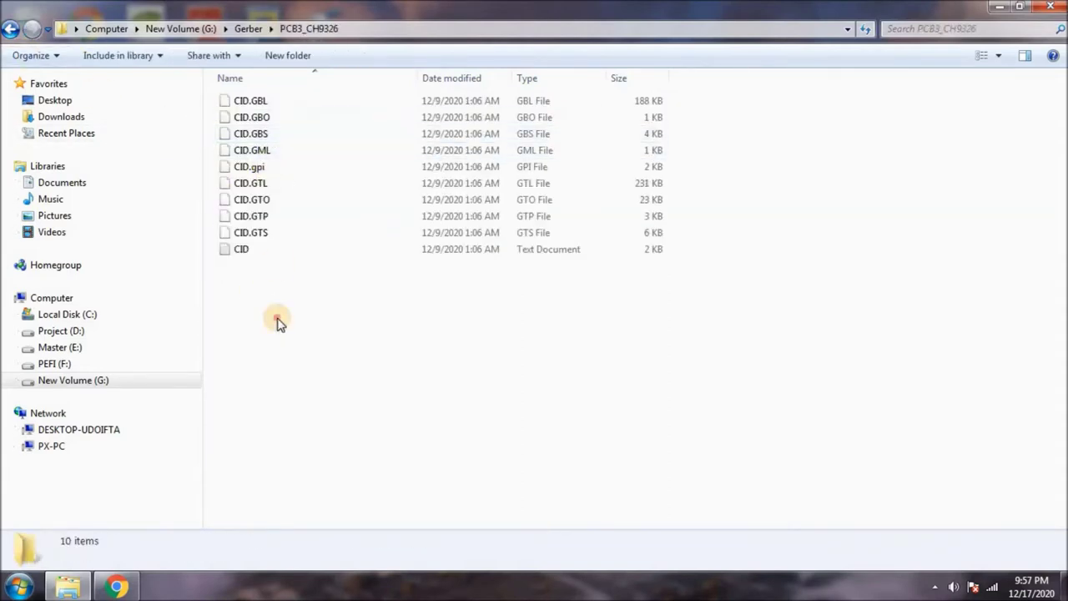
left_click(255, 118)
left_click(256, 150)
left_click(255, 199)
left_click(250, 233)
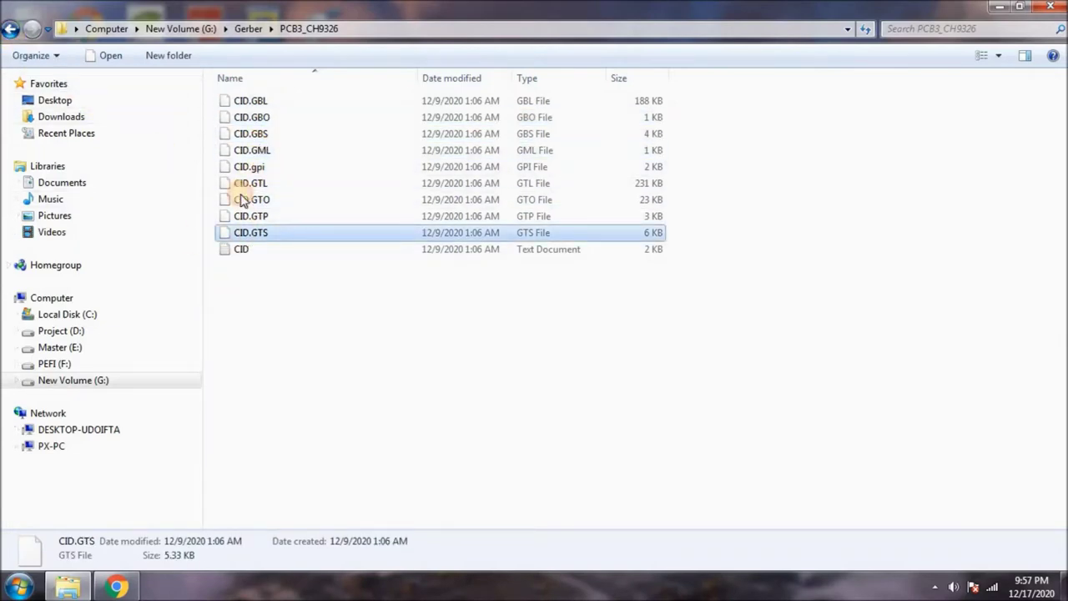
Back in the Gerber folder, select the three zip archives and switch to the JLCPCB browser window.
key("BackSpace")
left_click(265, 103)
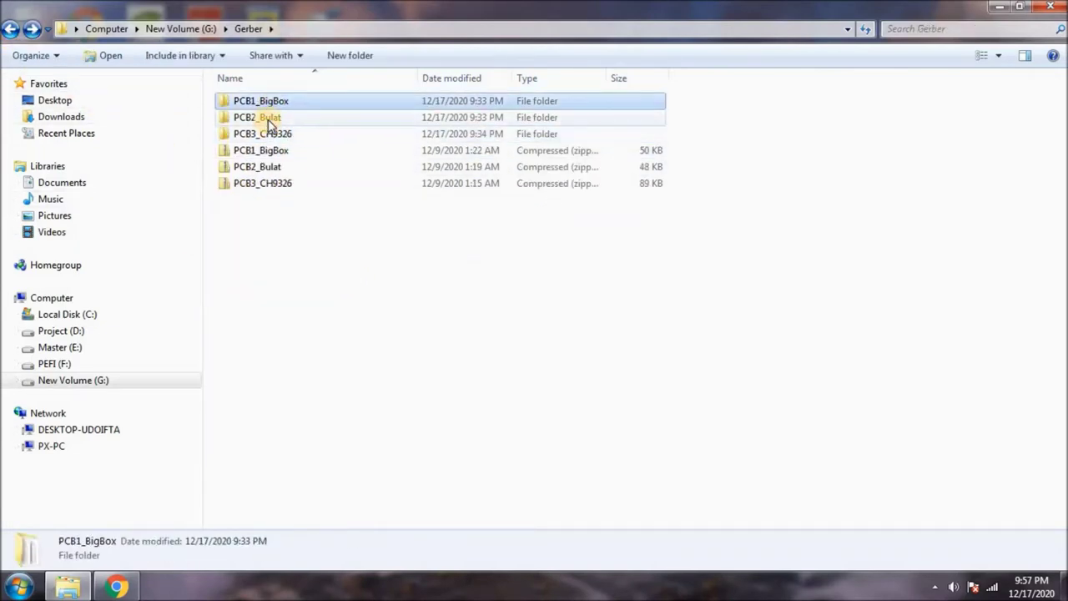
left_click(268, 121)
left_click(275, 133)
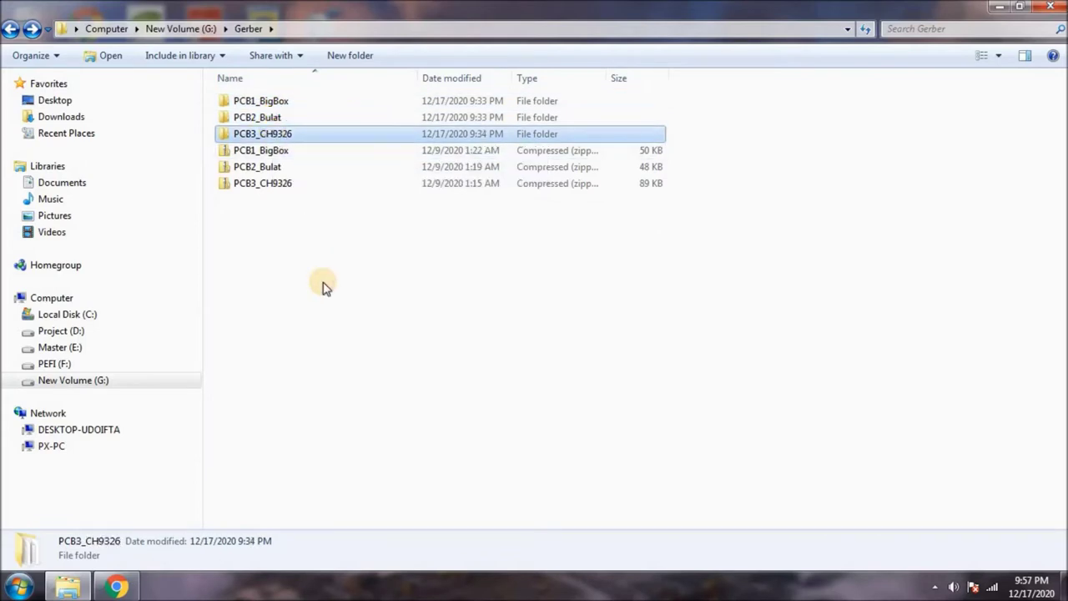
left_click(280, 105)
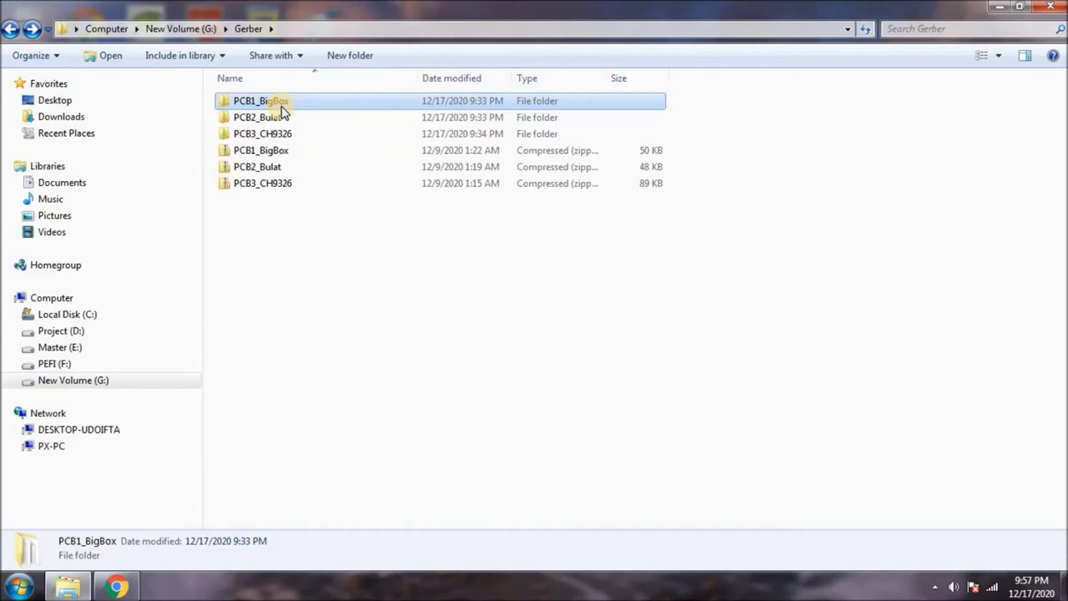
left_click(295, 252)
left_click_drag(254, 221, 308, 154)
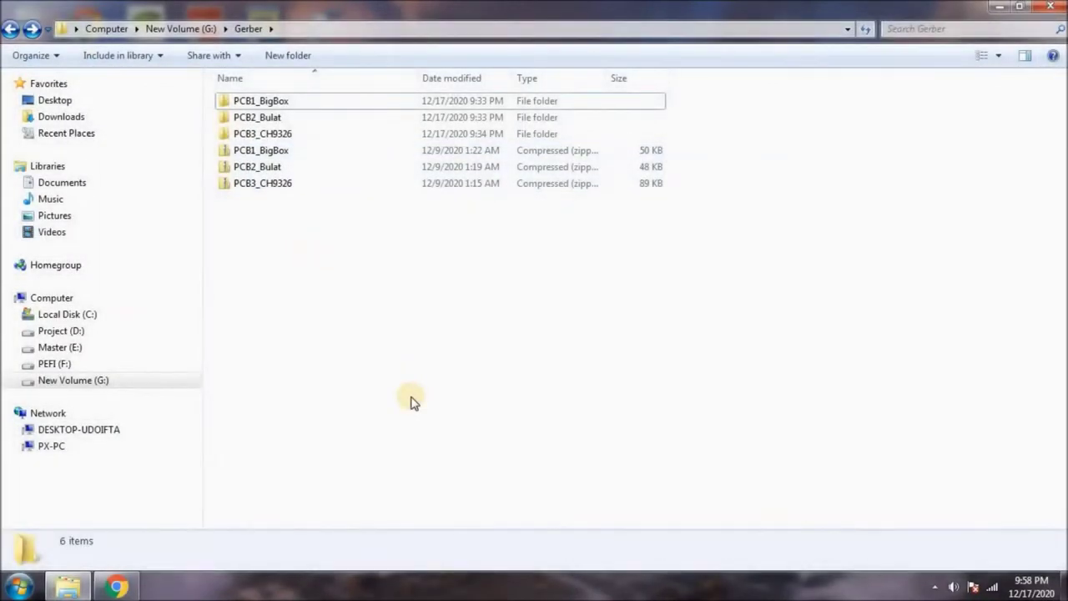
left_click(116, 587)
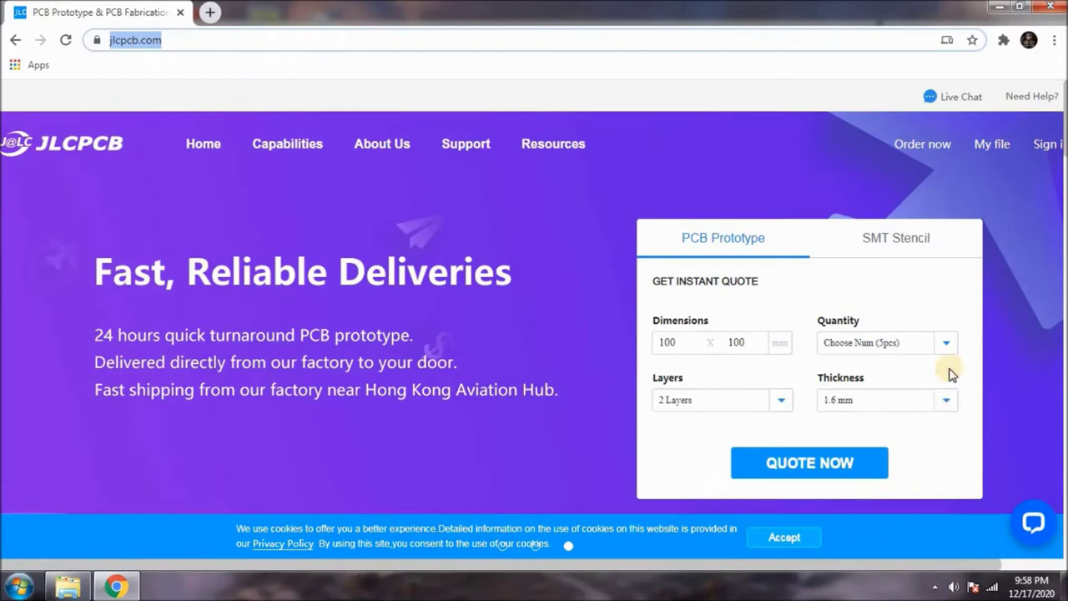
Sign in to JLCPCB with the account e-mail and password, passing the reCAPTCHA check.
mouse_move(1047, 144)
left_click(974, 191)
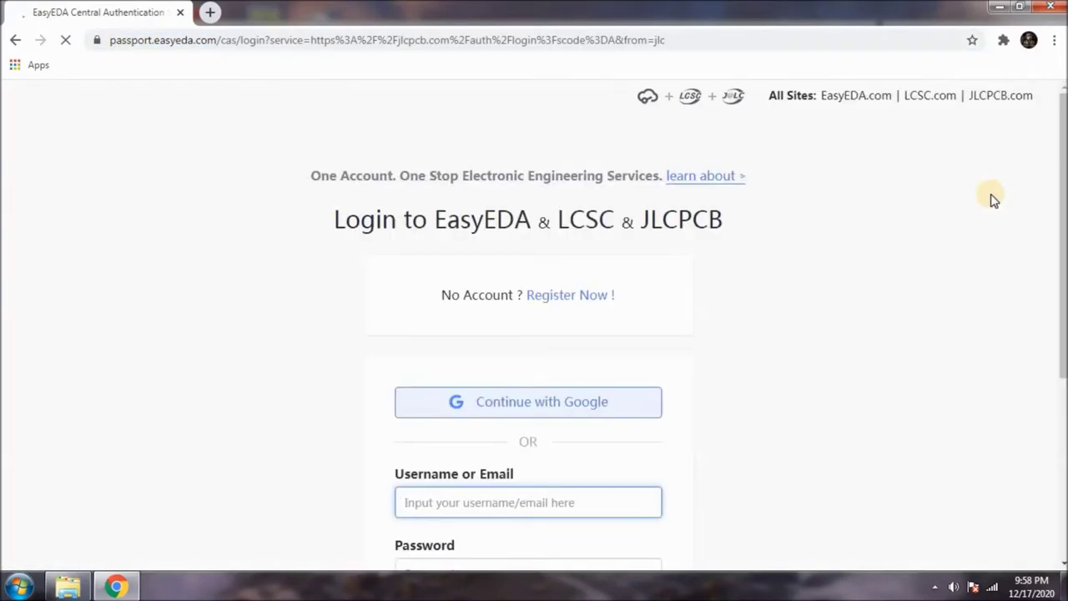
scroll(632, 388, "down", 2)
scroll(630, 388, "down", 1)
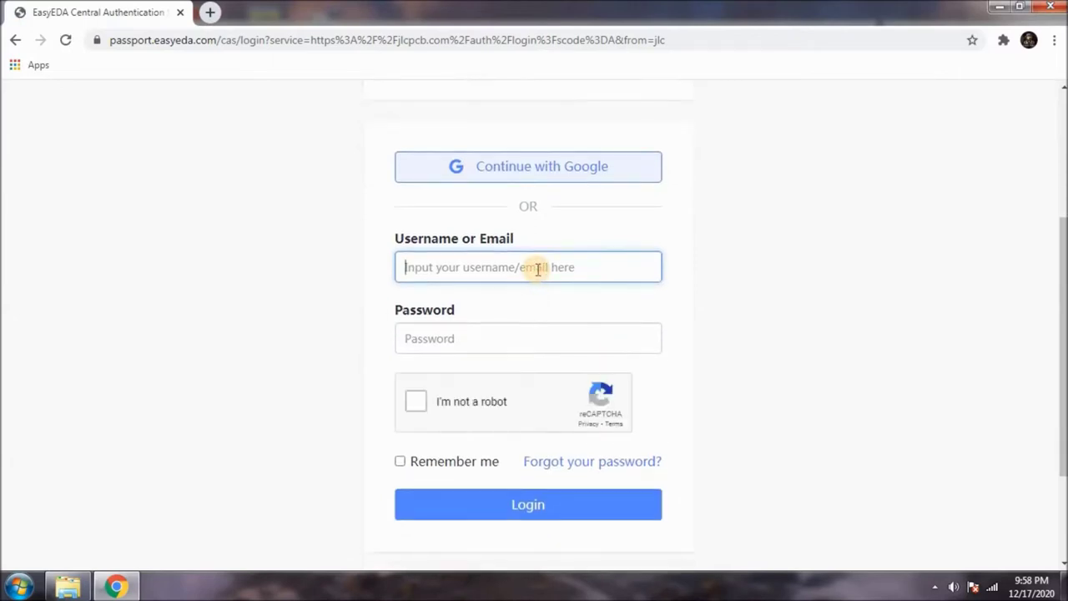
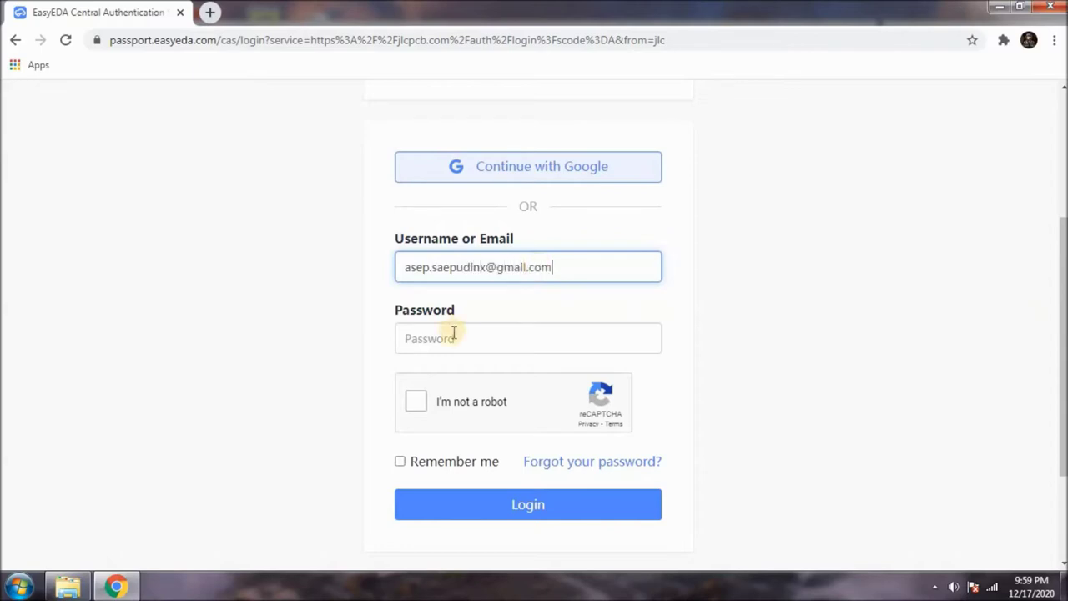
left_click(467, 343)
type("****")
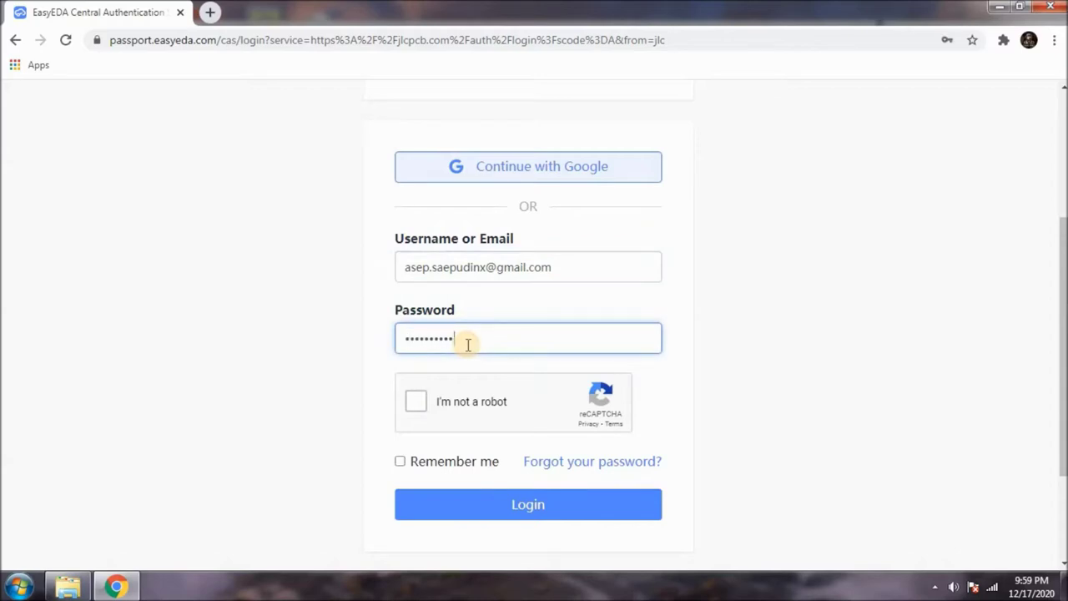
left_click(416, 402)
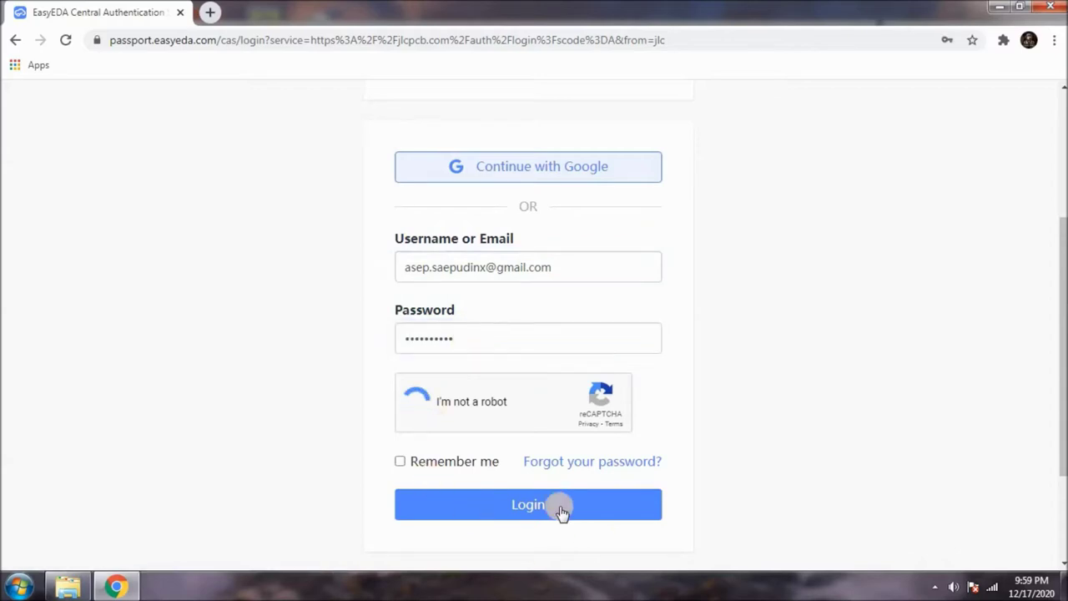
left_click(520, 512)
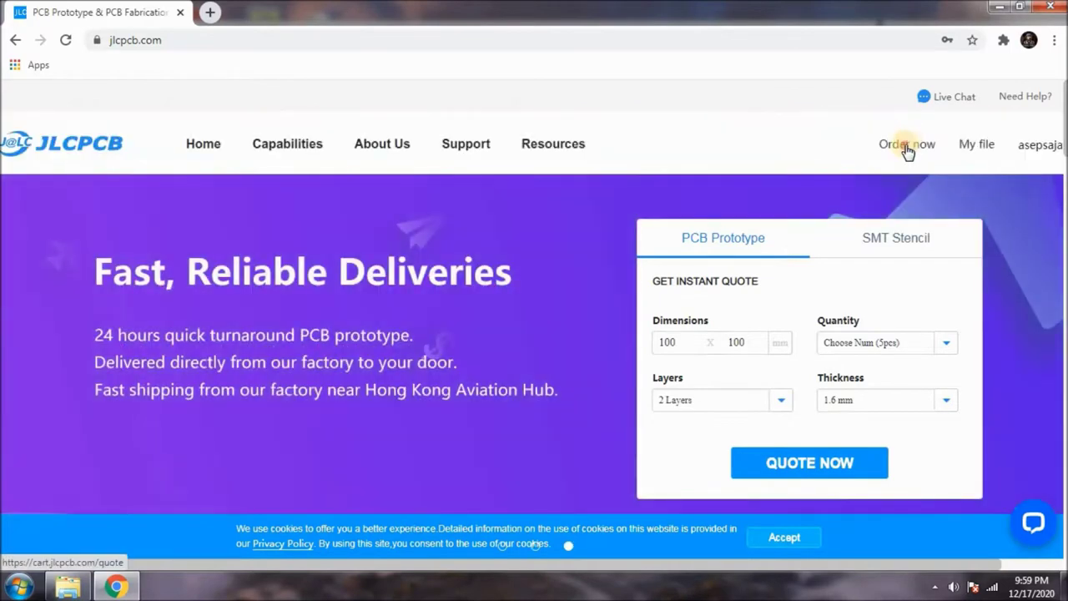
Open the PCB order quote page and bring up the Gerber file chooser.
left_click(906, 148)
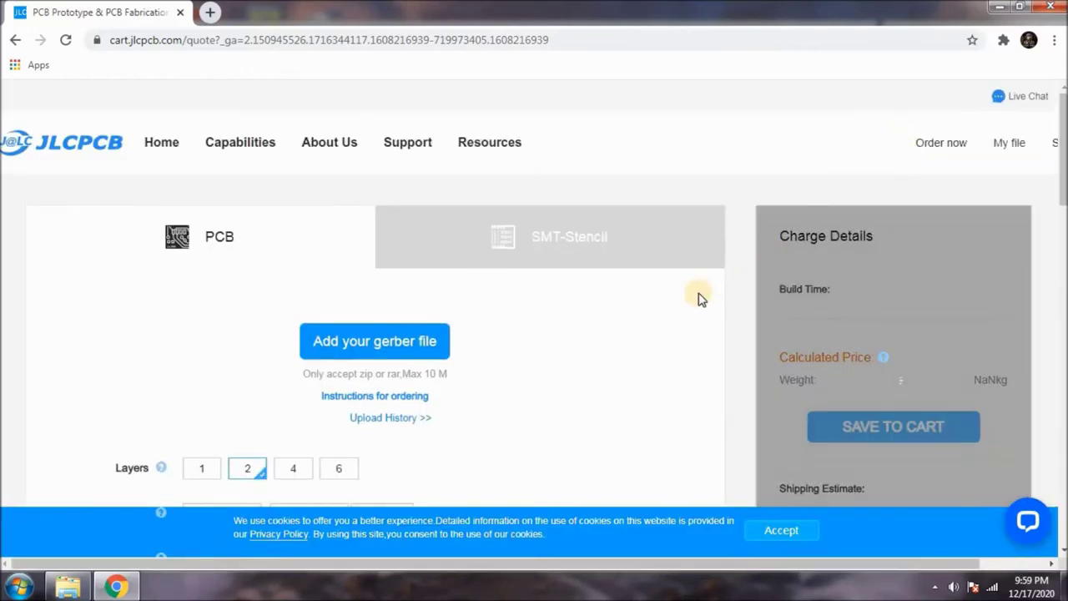
scroll(699, 299, "down", 1)
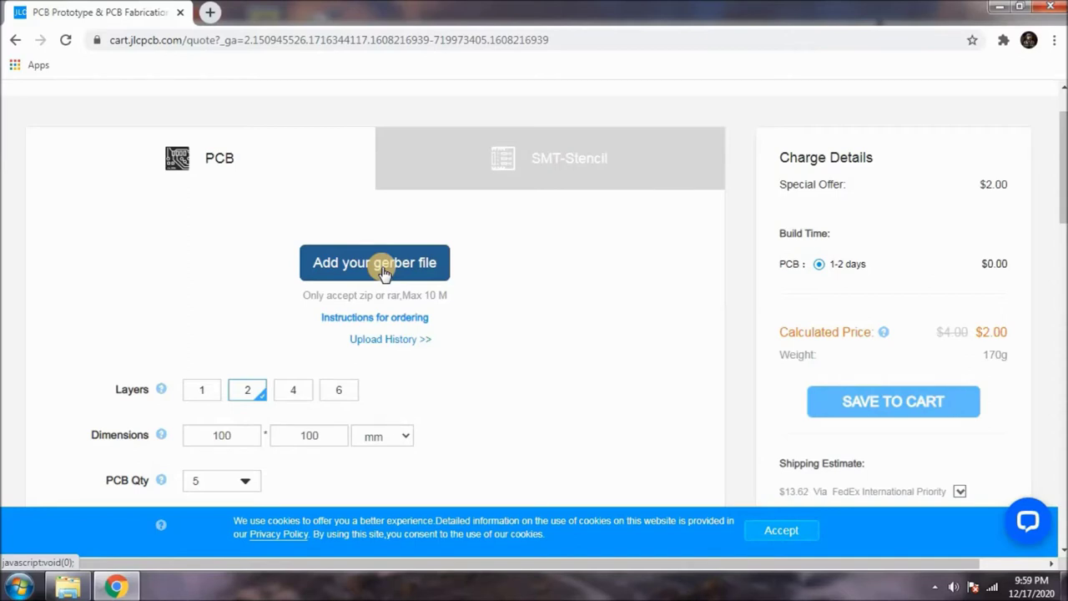
left_click(382, 272)
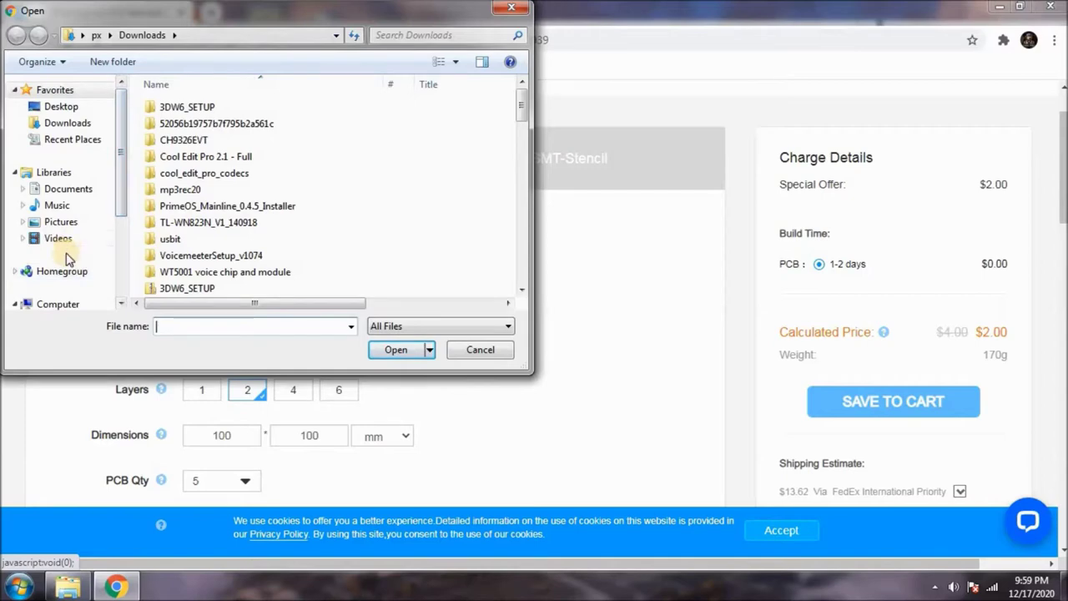
Upload PCB1_BigBox.zip from the Gerber folder on New Volume (G:).
left_click_drag(118, 217, 114, 291)
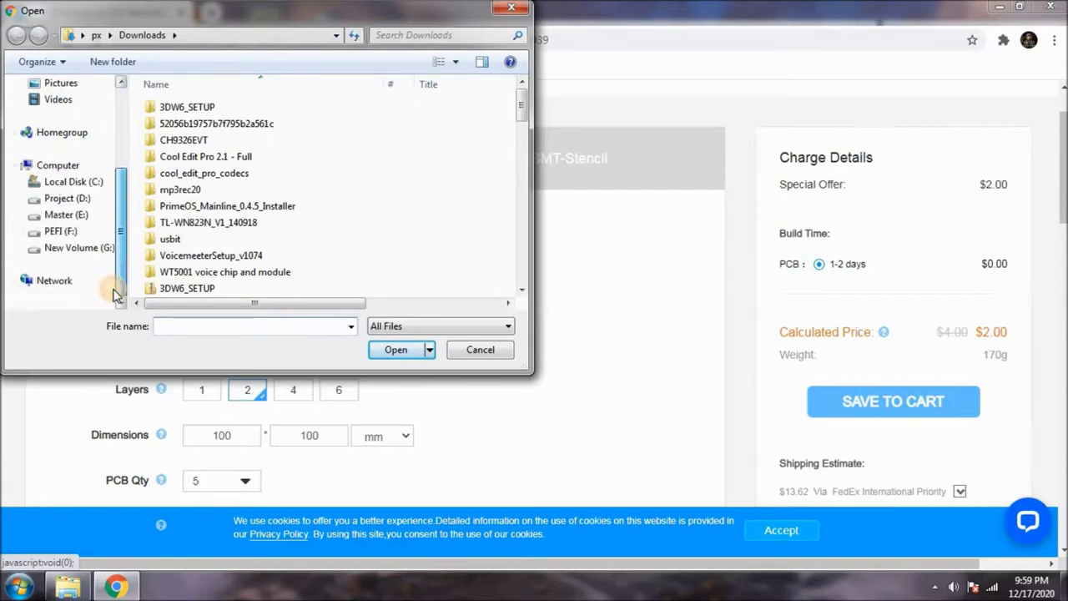
left_click(58, 253)
double_click(188, 133)
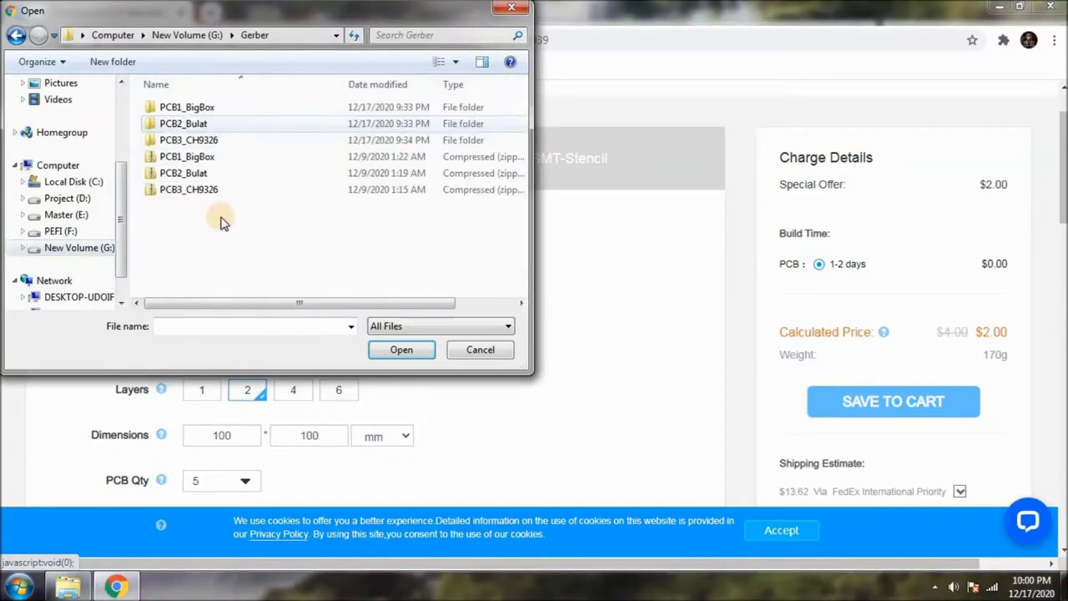
double_click(190, 158)
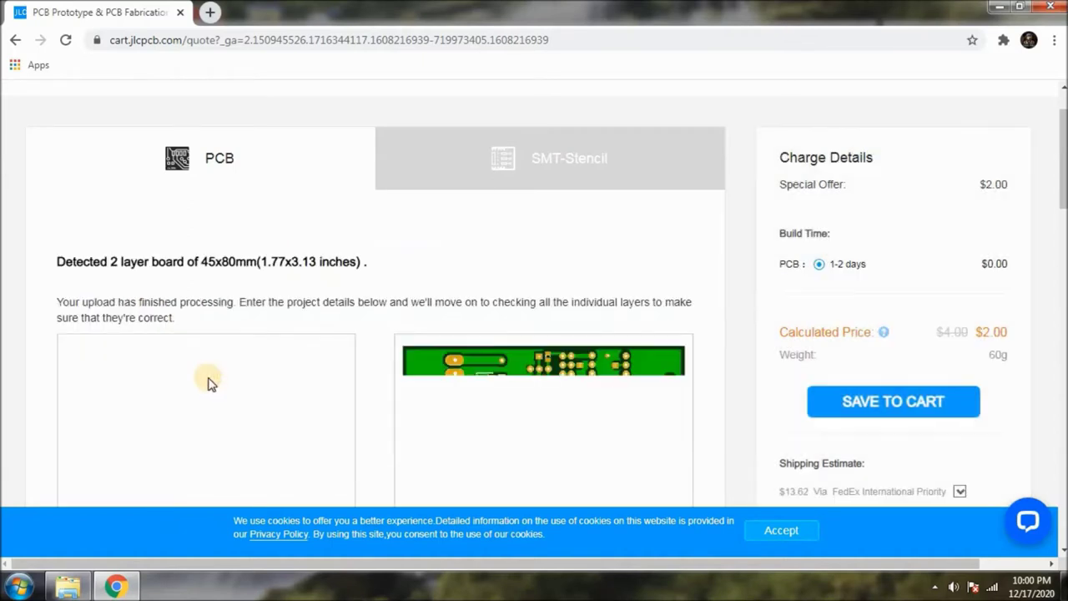
Check the top and bottom board previews and highlight the 'Success, this file has been saved' message.
scroll(404, 244, "down", 1)
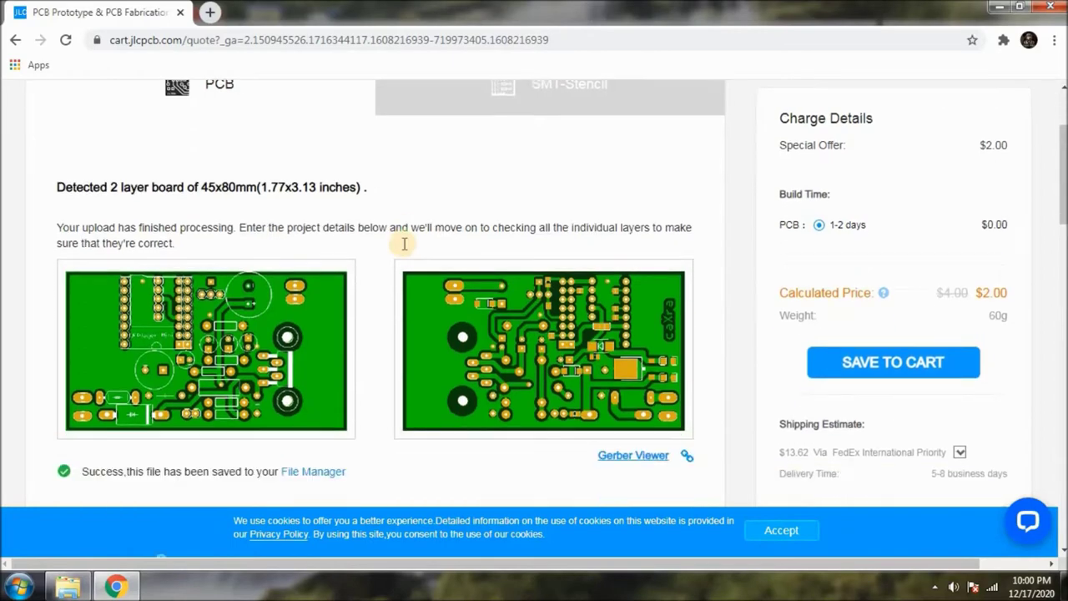
scroll(404, 244, "down", 1)
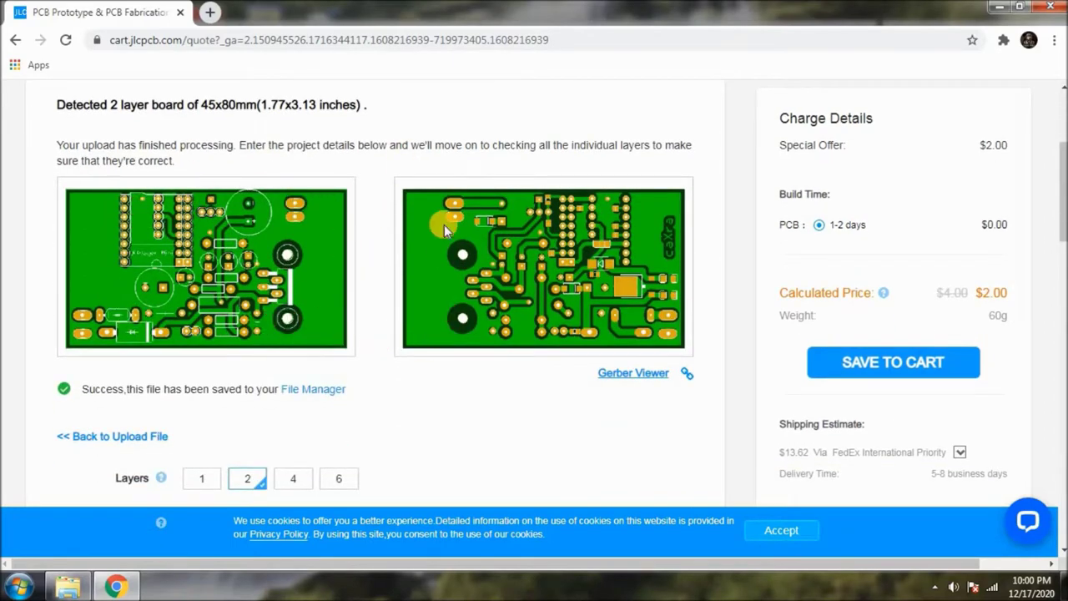
scroll(438, 258, "up", 1)
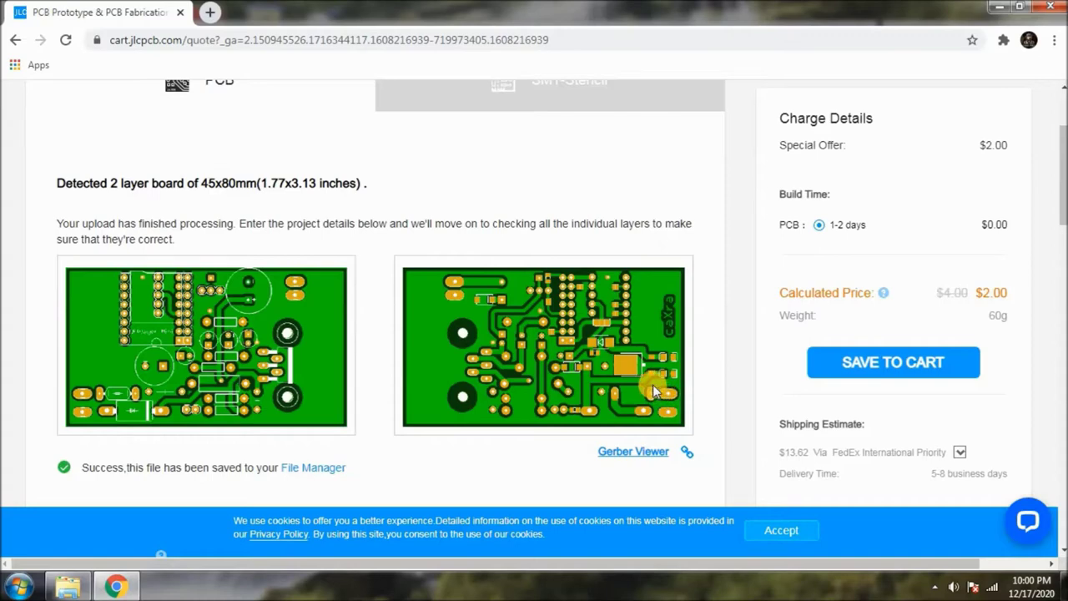
scroll(651, 379, "down", 1)
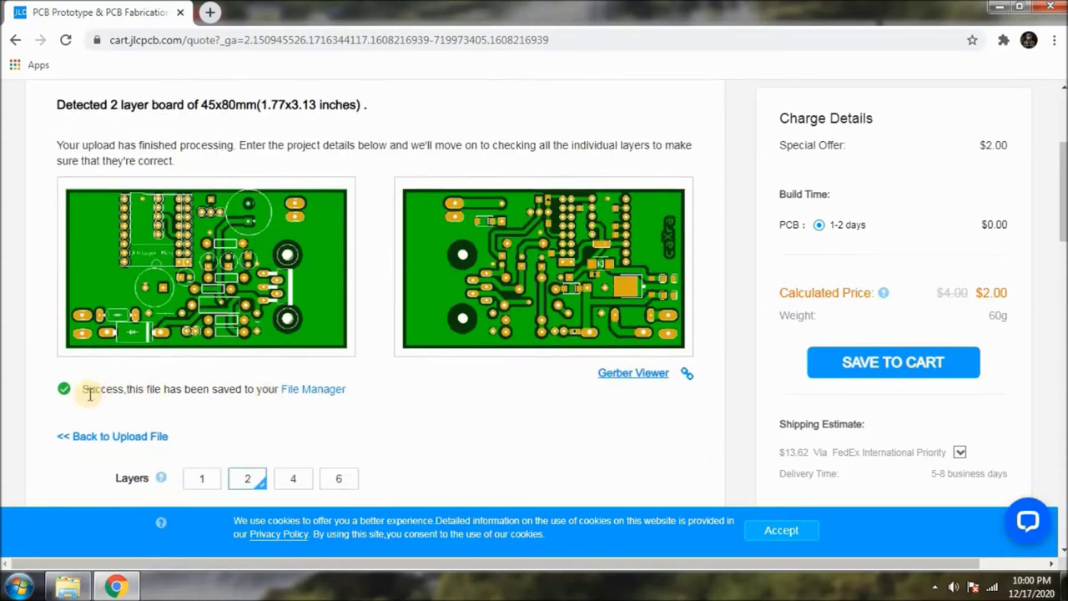
left_click_drag(83, 389, 286, 405)
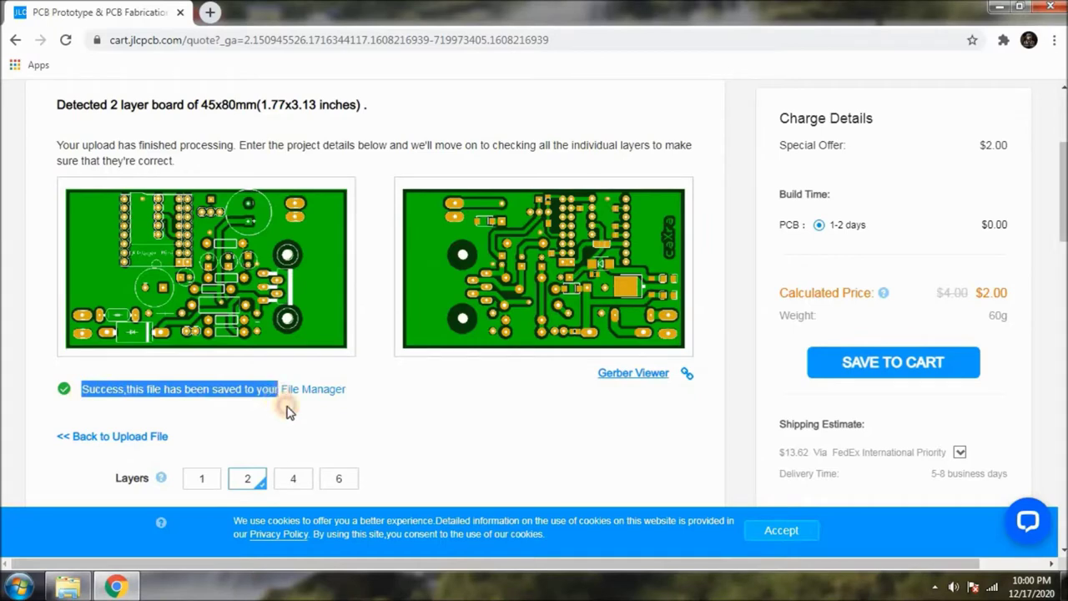
left_click(458, 443)
scroll(459, 442, "up", 3)
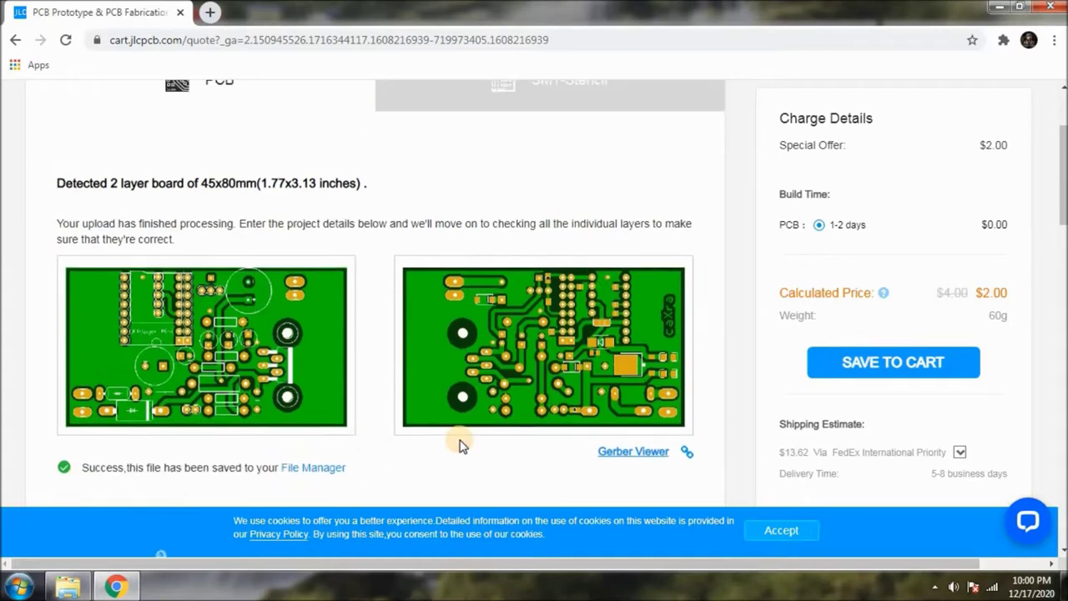
scroll(459, 440, "down", 2)
scroll(461, 392, "down", 4)
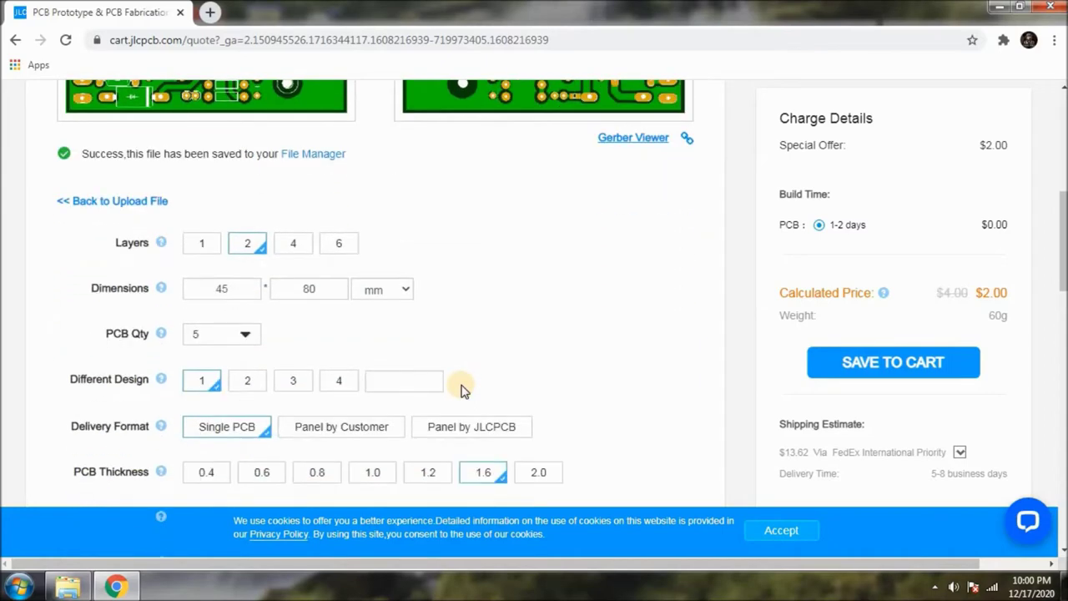
scroll(427, 342, "down", 1)
scroll(325, 398, "down", 5)
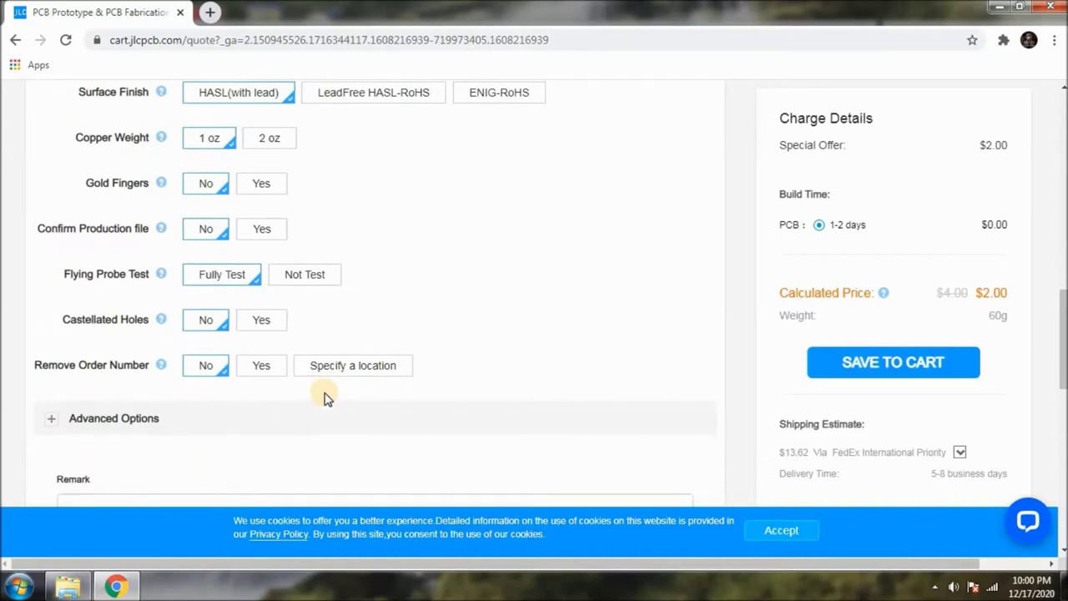
scroll(326, 401, "up", 7)
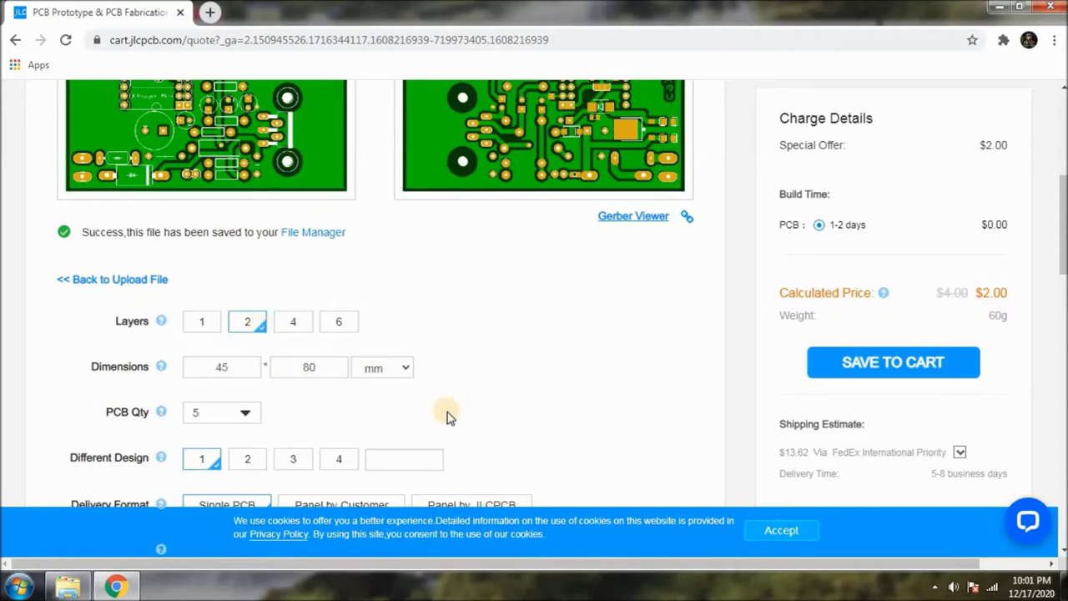
mouse_move(153, 371)
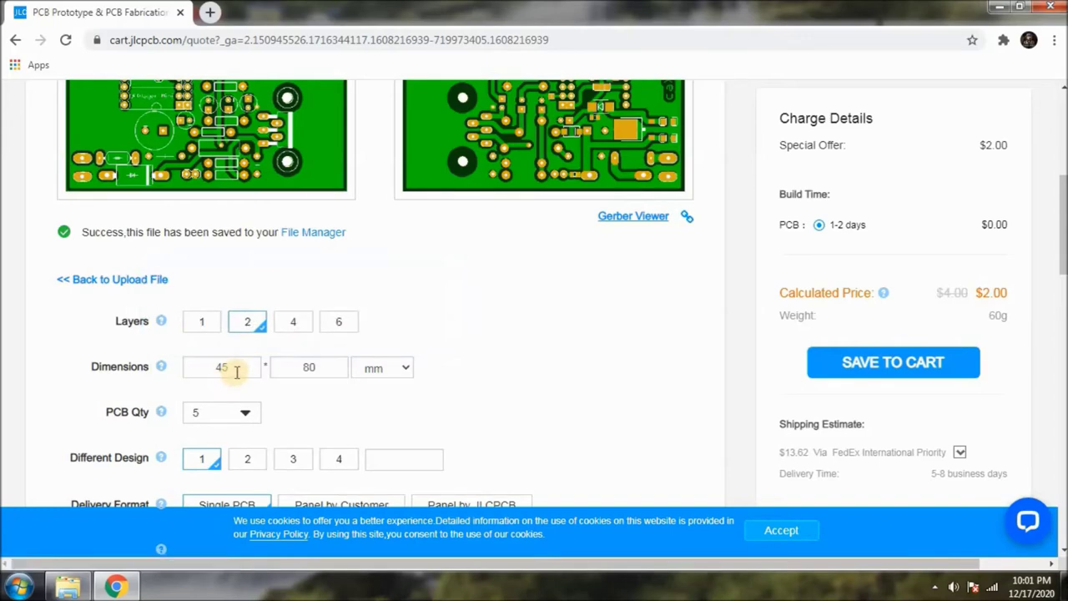
scroll(237, 371, "up", 2)
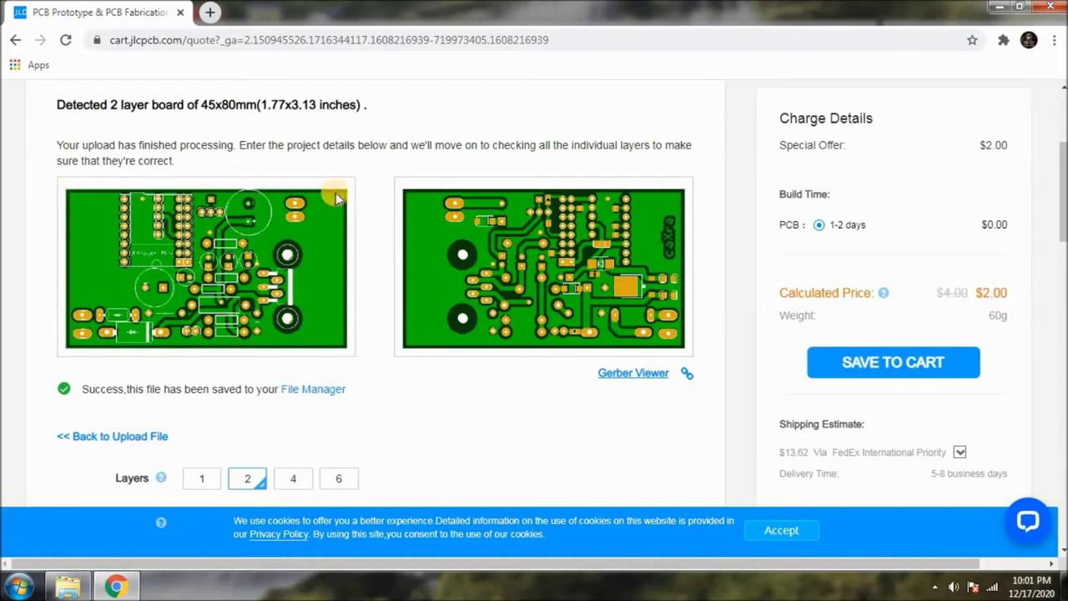
scroll(317, 305, "down", 2)
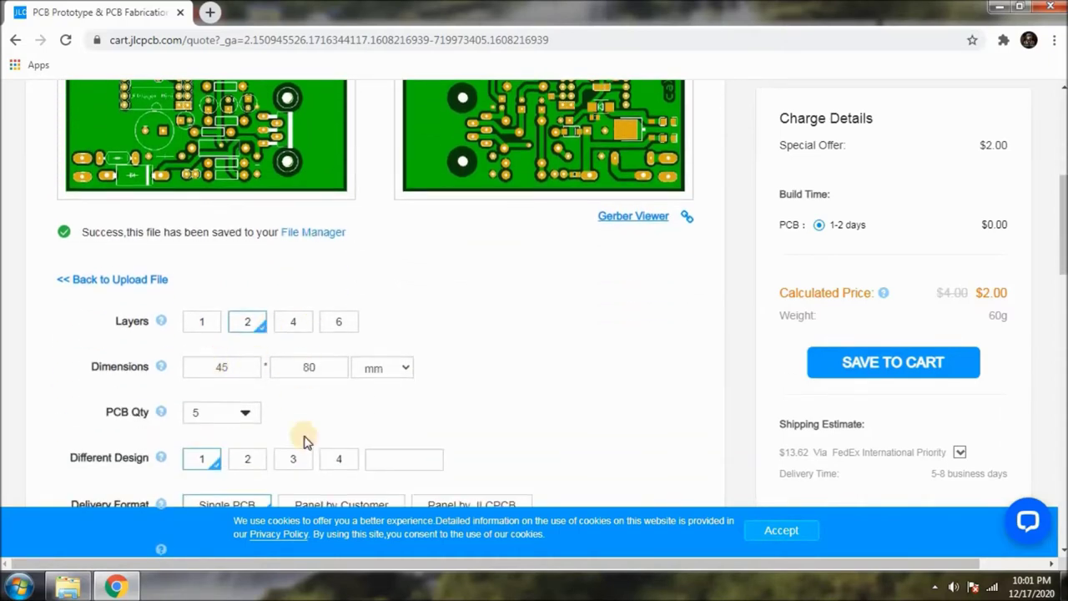
scroll(281, 429, "down", 1)
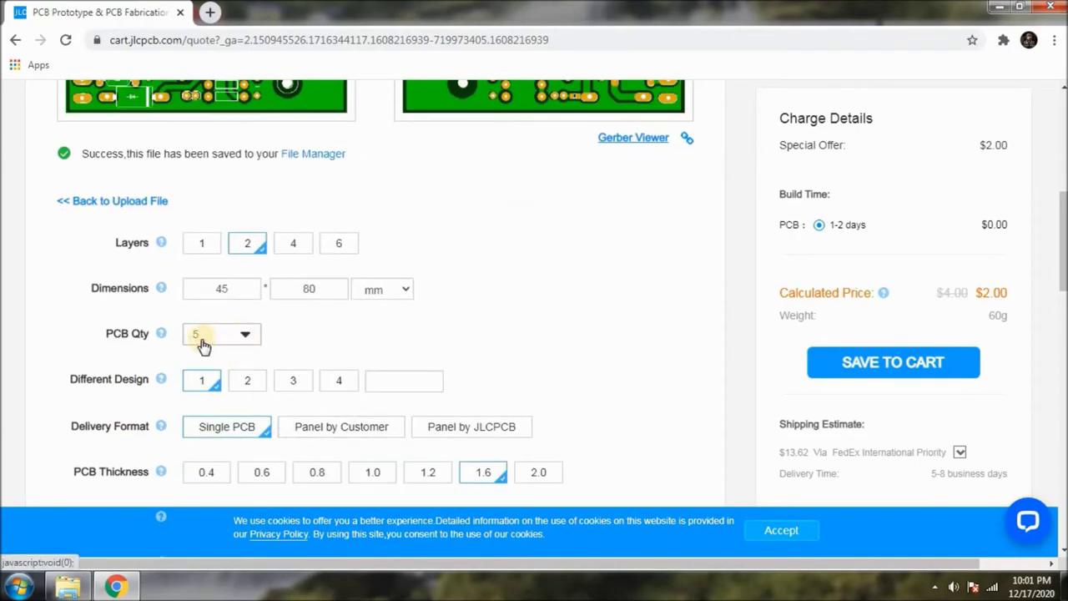
scroll(279, 358, "down", 1)
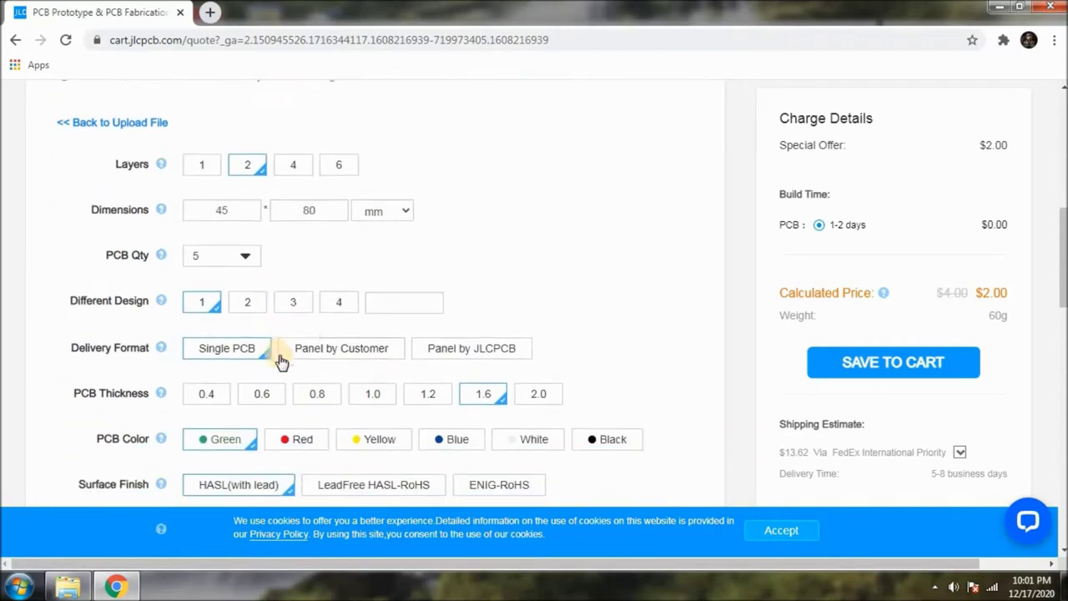
scroll(259, 317, "down", 2)
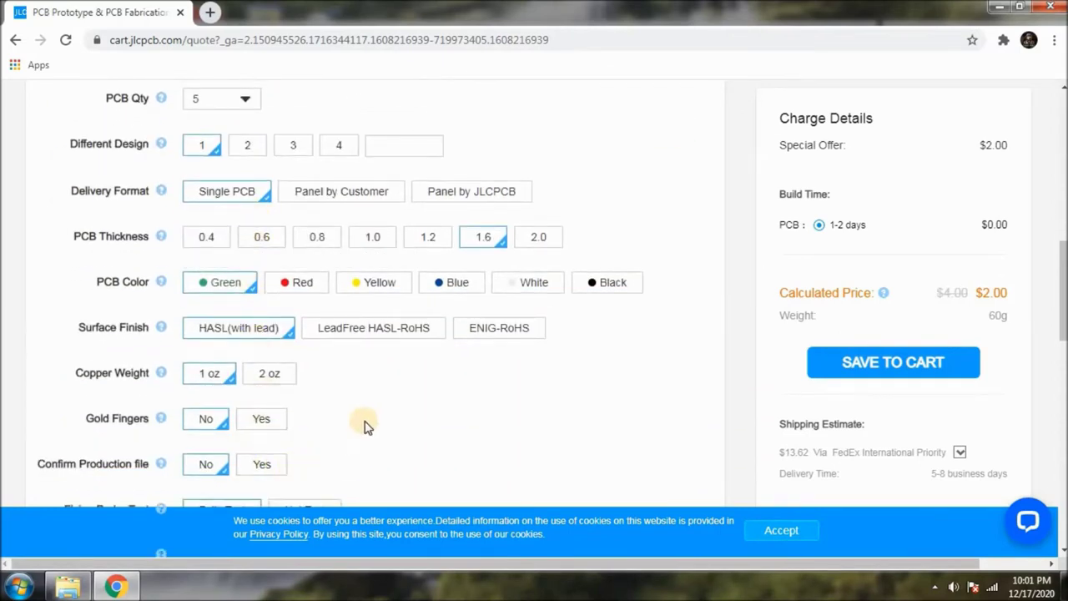
scroll(424, 377, "down", 3)
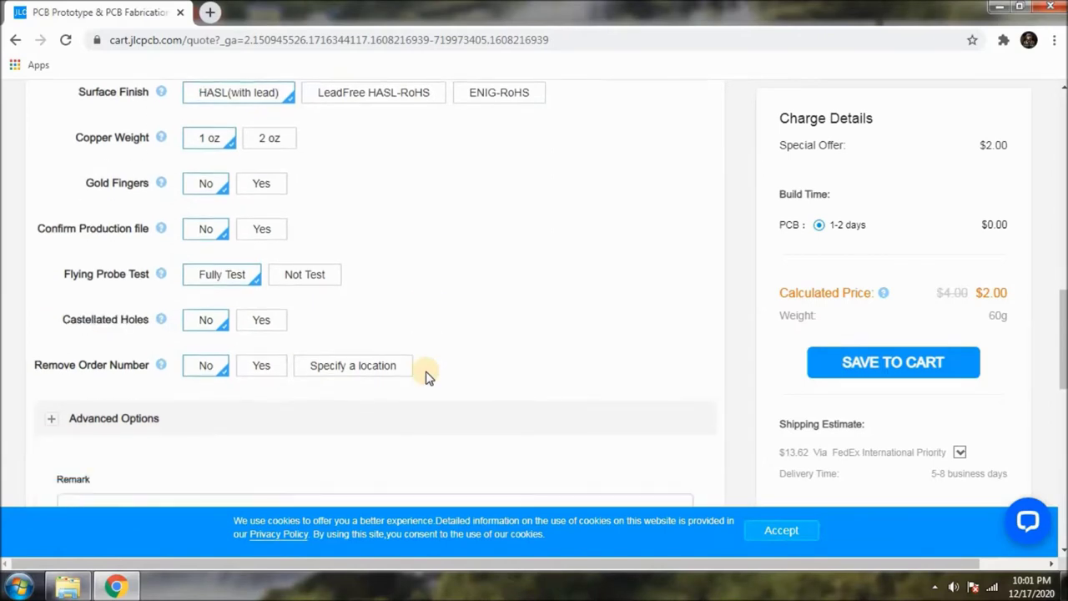
scroll(424, 377, "up", 2)
scroll(425, 377, "up", 1)
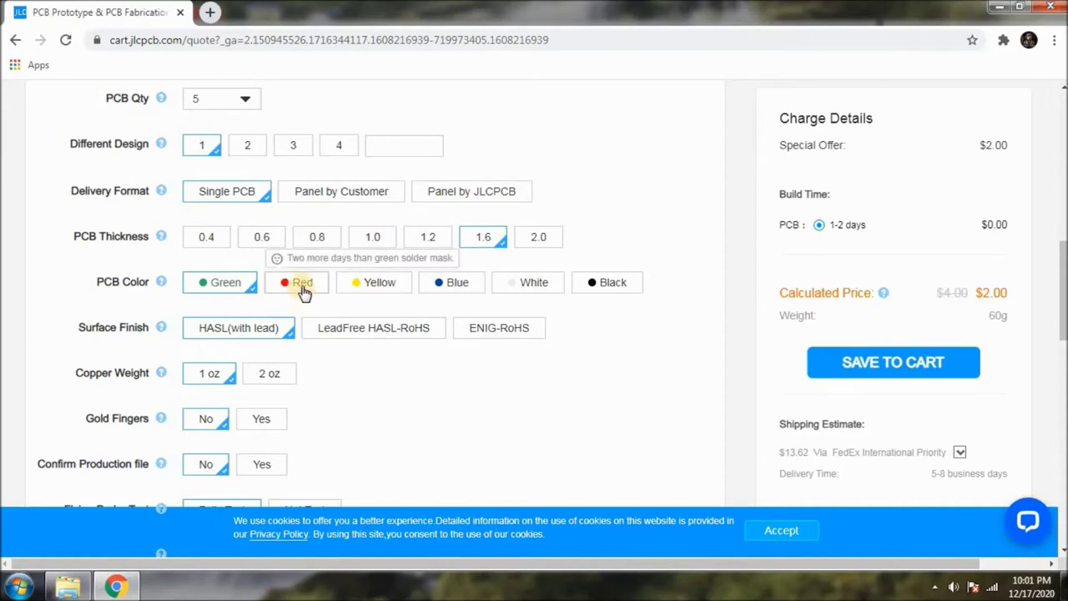
left_click(303, 288)
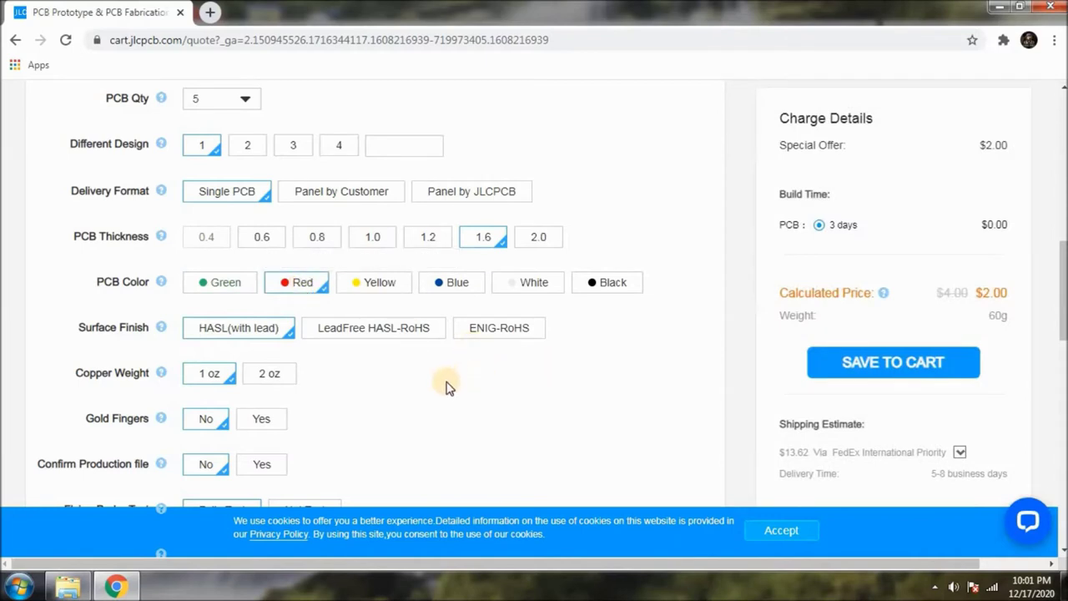
left_click(238, 288)
scroll(400, 410, "up", 4)
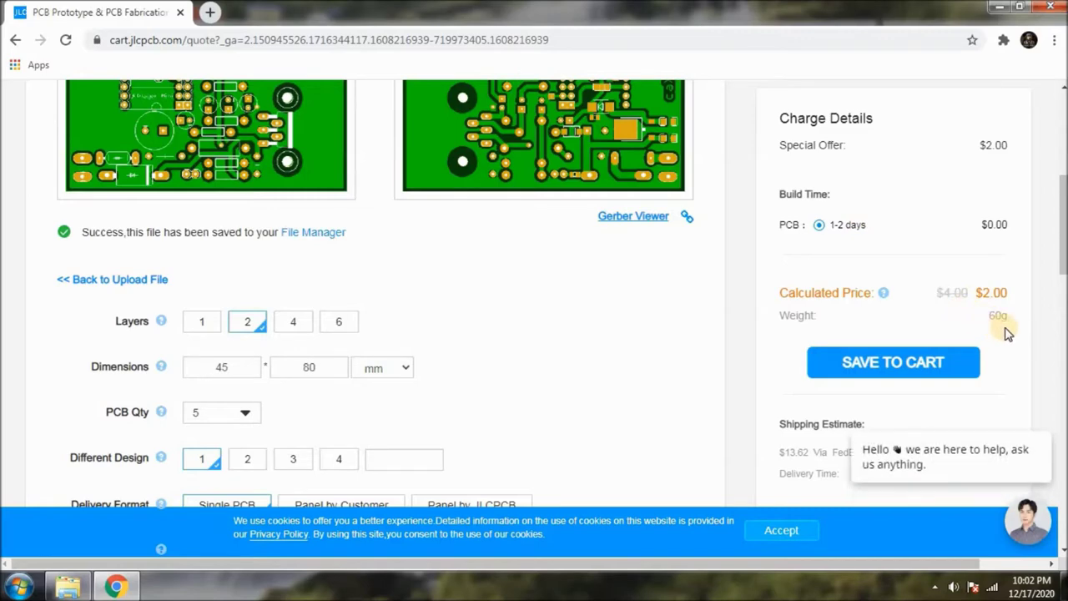
Set the PCB quantity to 10 and dismiss the chat greeting.
left_click(249, 412)
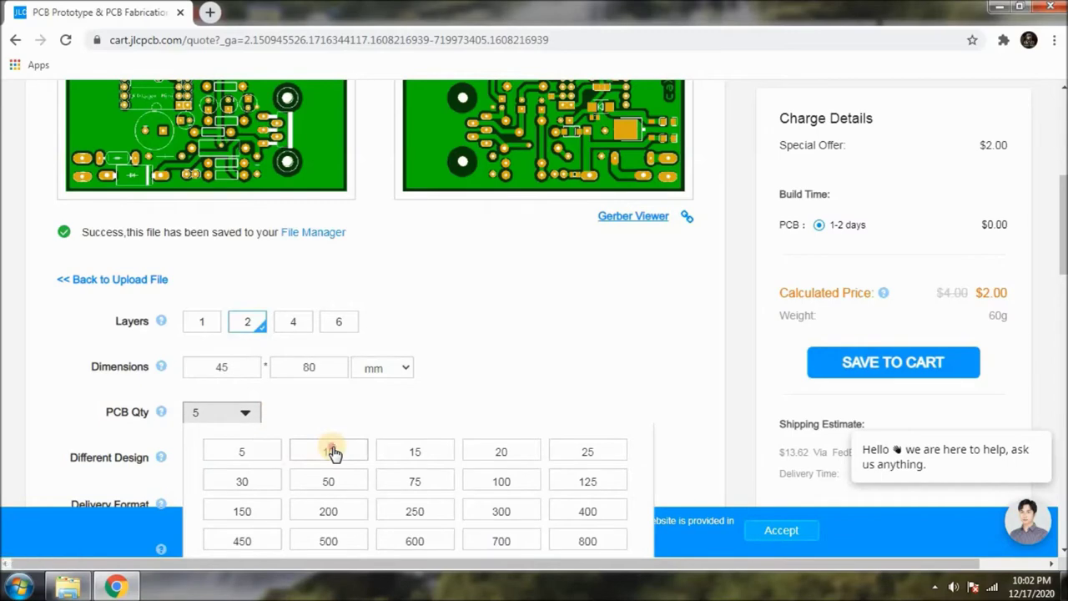
left_click(330, 451)
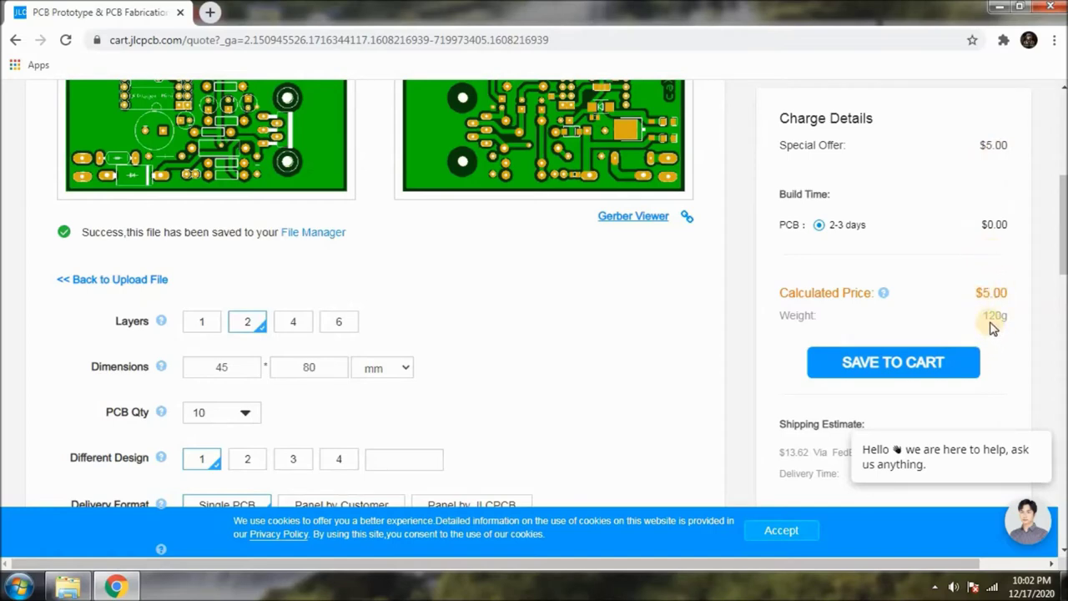
scroll(993, 328, "down", 5)
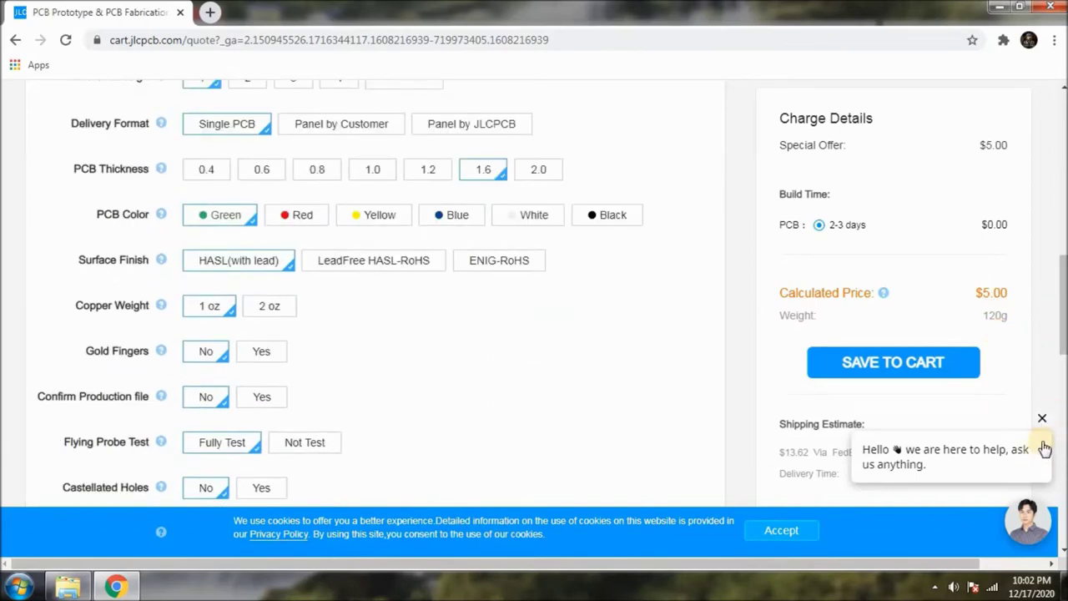
left_click(1041, 417)
scroll(909, 463, "down", 1)
scroll(1034, 413, "down", 1)
scroll(956, 422, "down", 2)
scroll(909, 453, "up", 1)
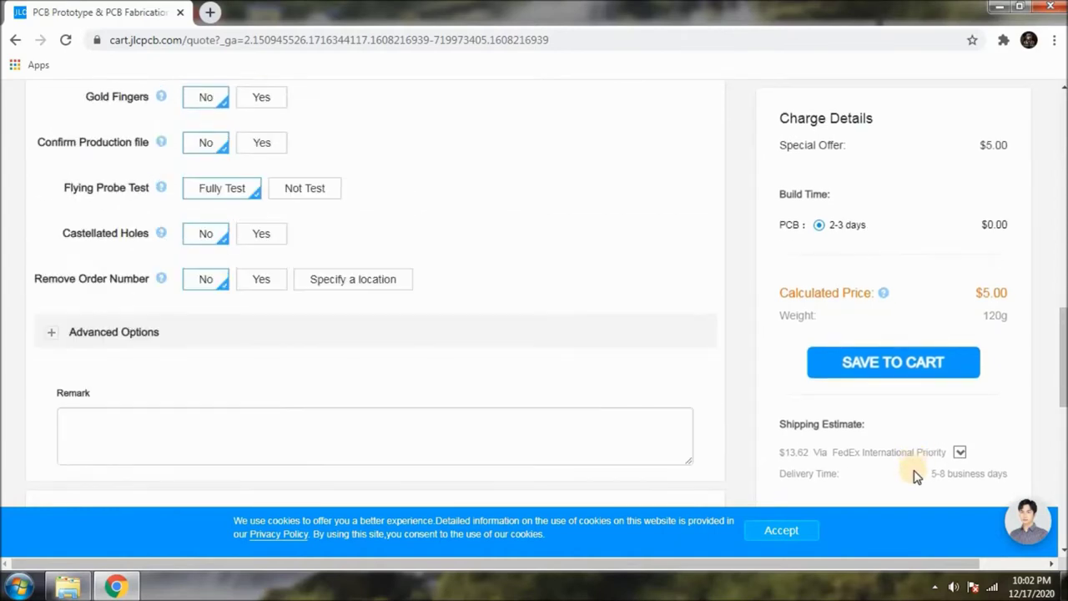
scroll(915, 475, "up", 1)
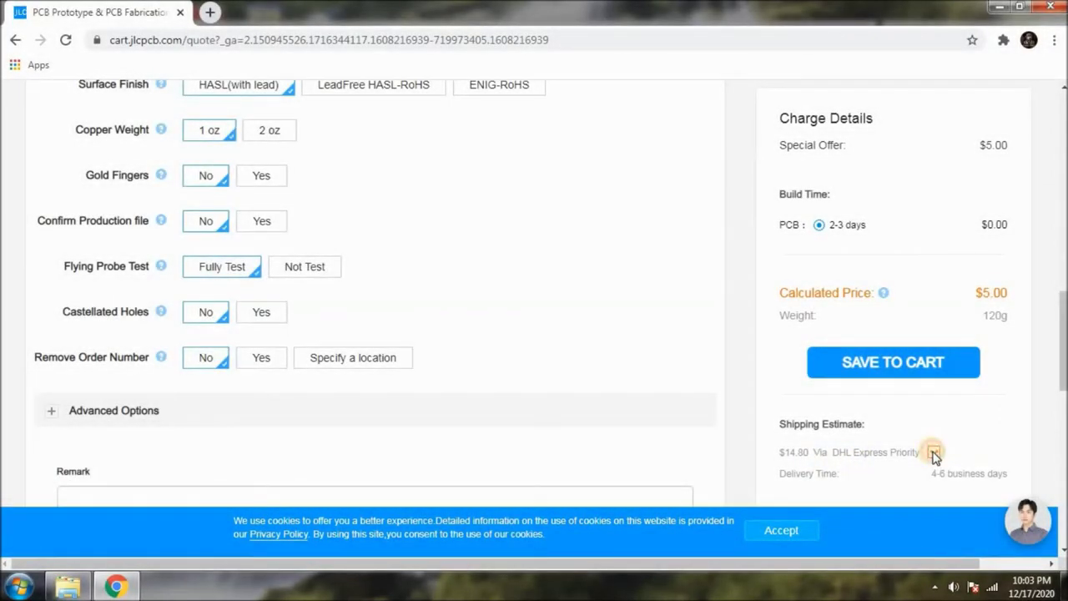
Compare DHL, FedEx and Registered Air Mail delivery times, then choose DHL Express Priority ($14.80).
left_click(932, 453)
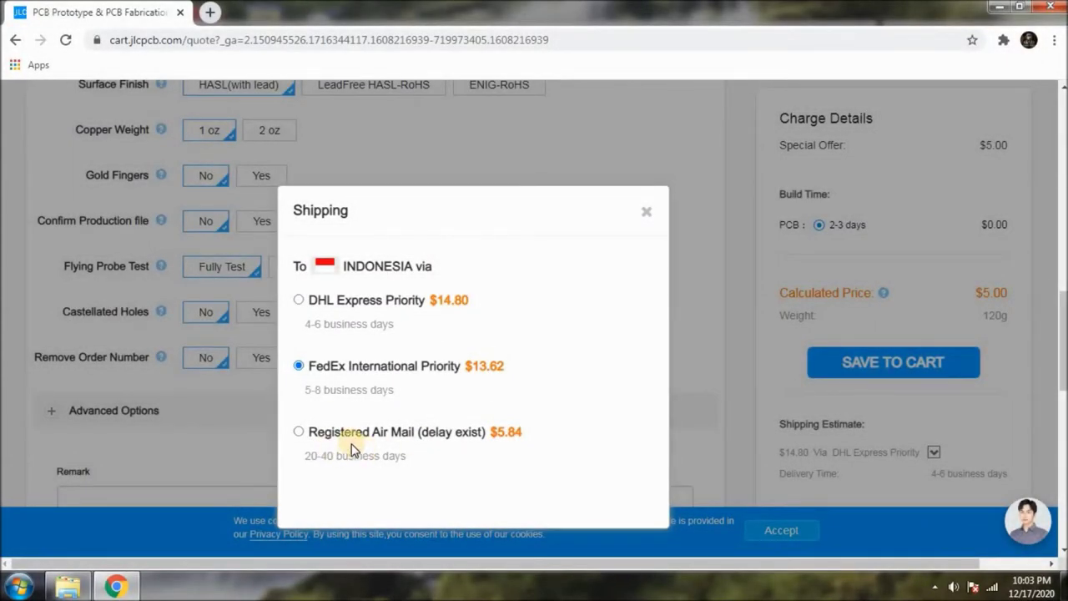
left_click_drag(304, 431, 414, 440)
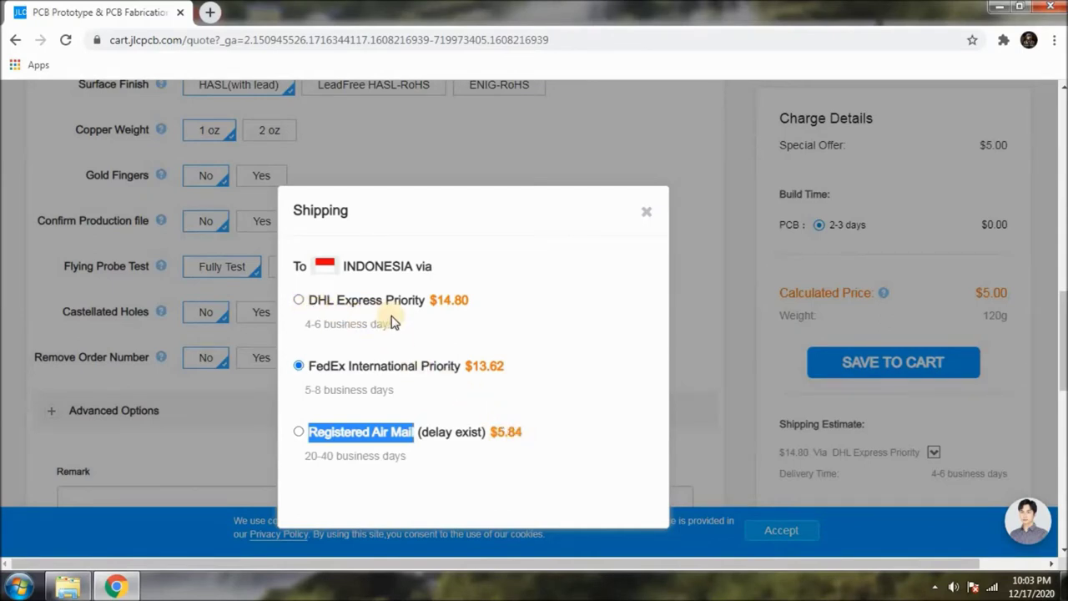
left_click_drag(308, 322, 419, 330)
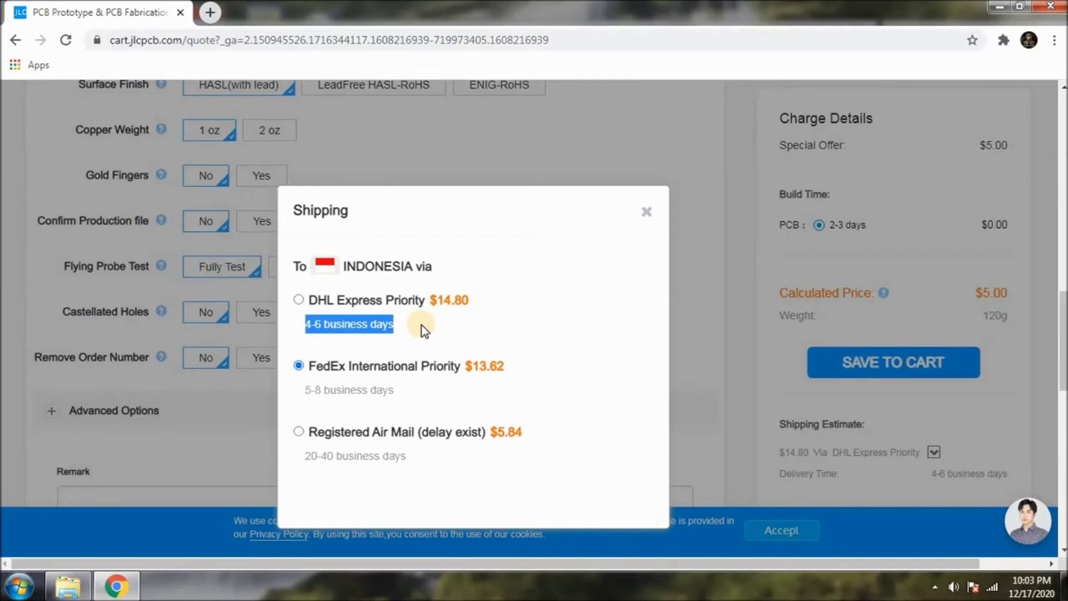
left_click(415, 390)
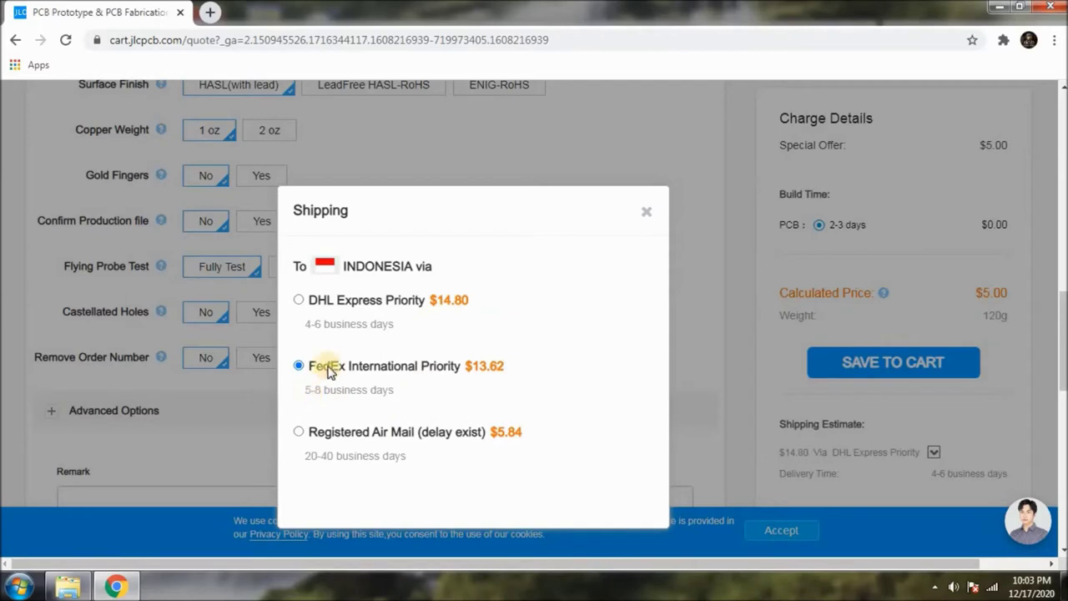
triple_click(385, 391)
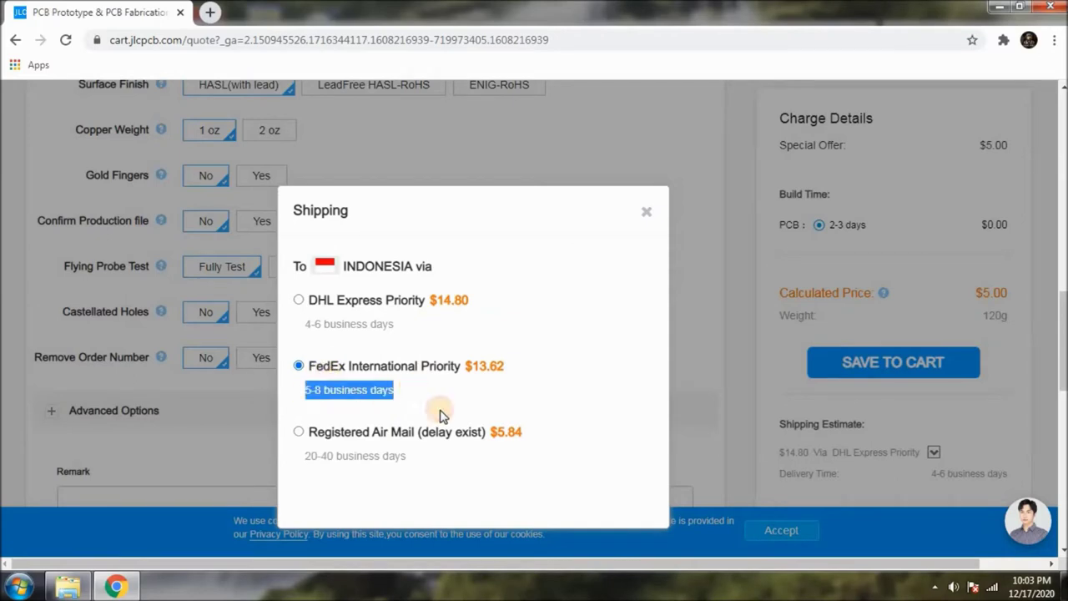
left_click(372, 466)
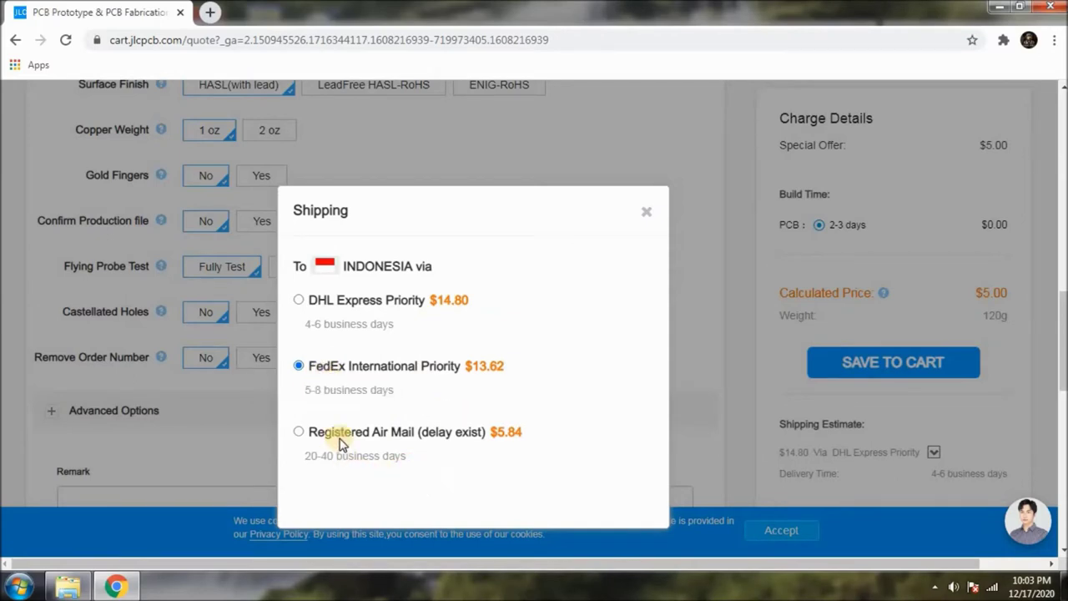
left_click_drag(306, 461, 479, 480)
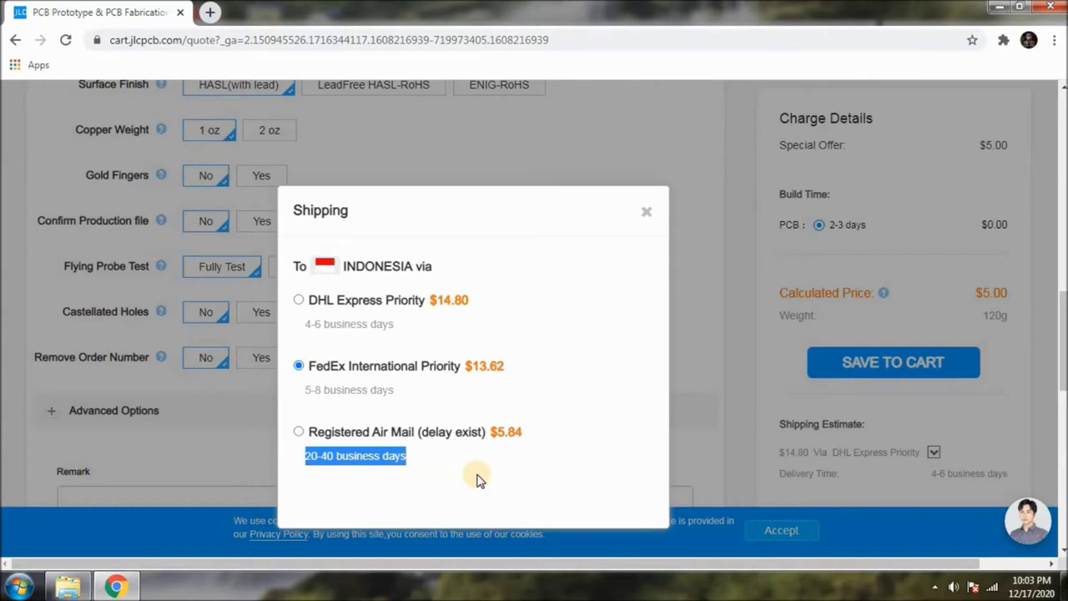
left_click(480, 480)
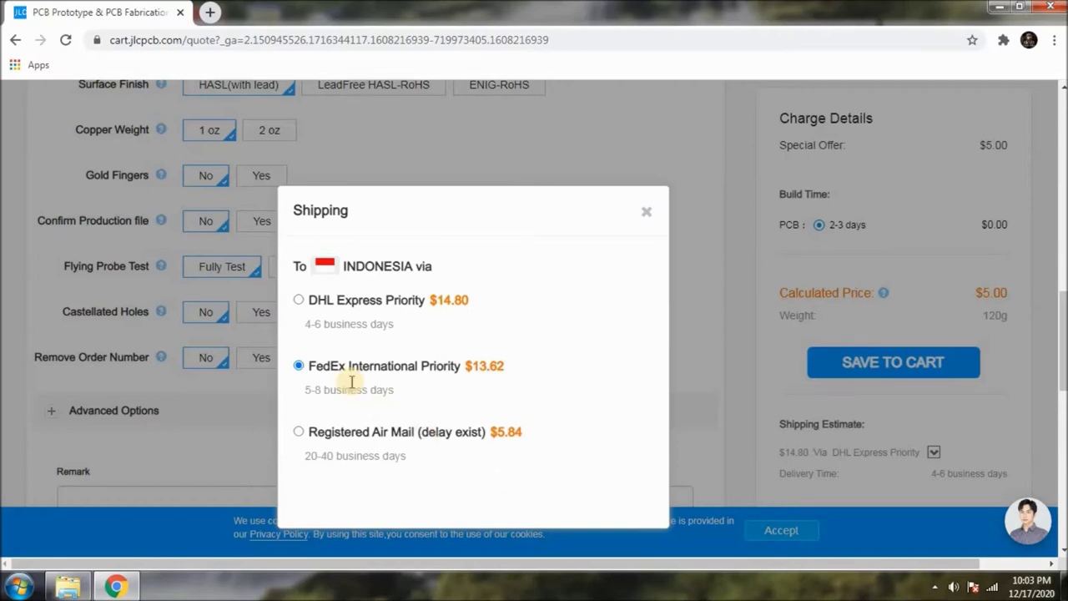
left_click(299, 300)
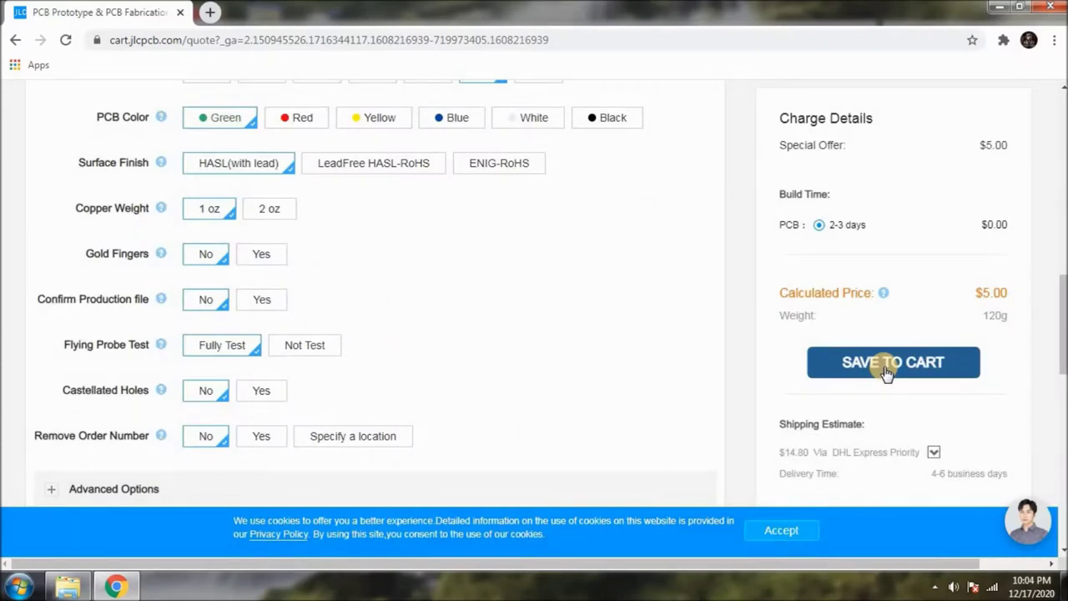
Save the 10-board PCB1_BigBox_Y21 order to the cart and review the $5.00 cart.
left_click(885, 370)
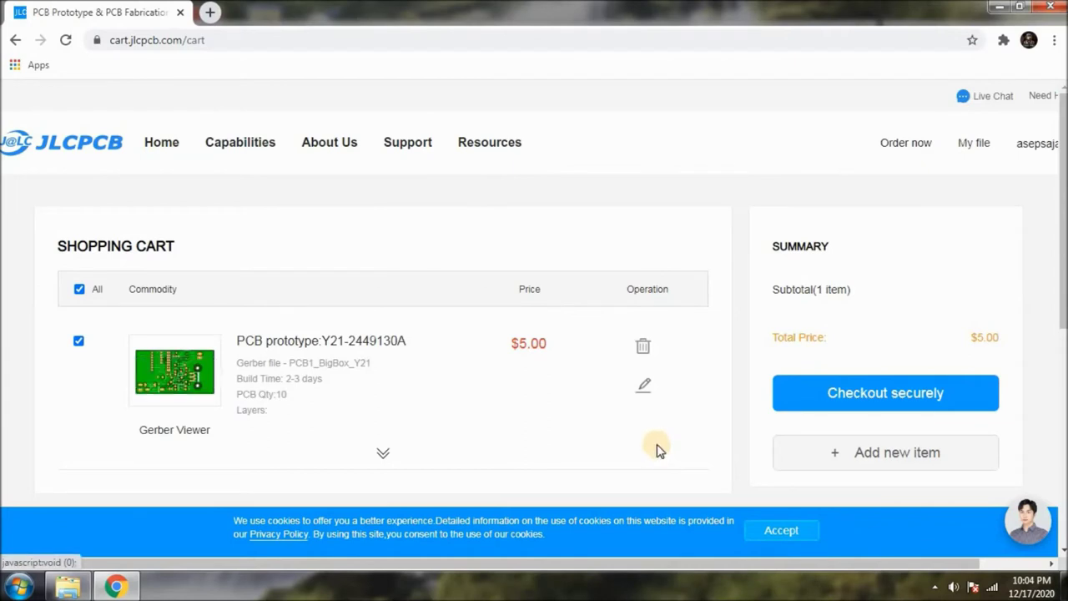
scroll(596, 413, "down", 2)
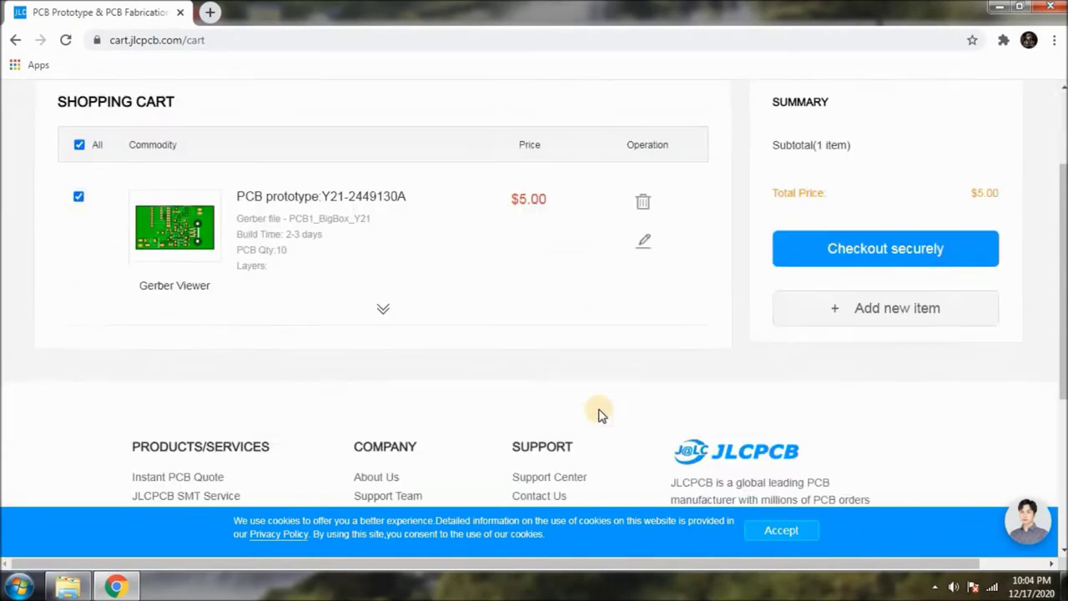
scroll(599, 413, "up", 1)
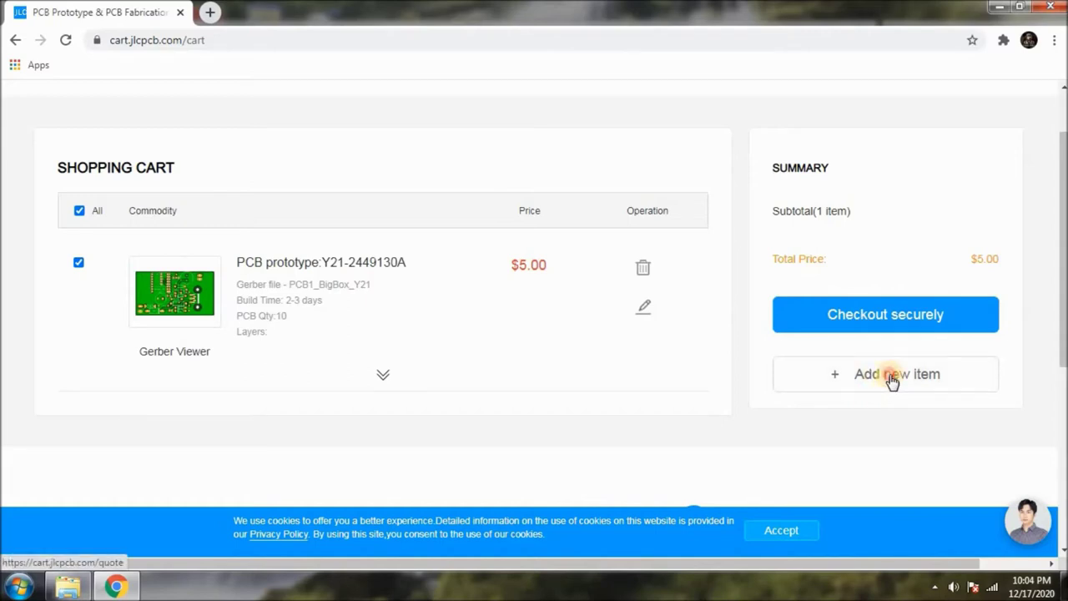
Start a new quote and upload the PCB2_Bulat Gerber zip.
left_click(891, 377)
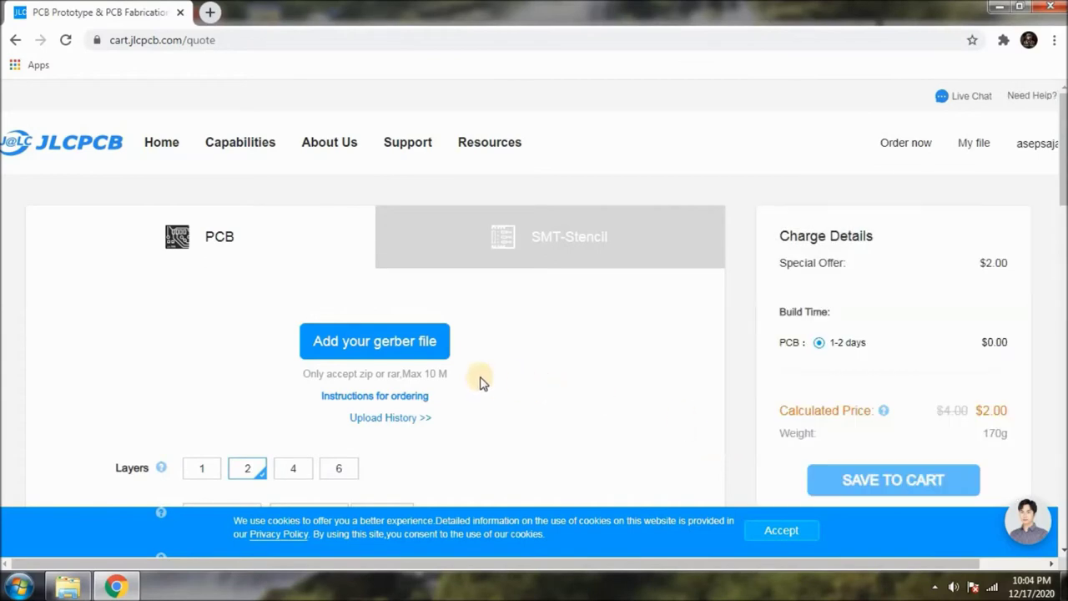
scroll(480, 383, "down", 2)
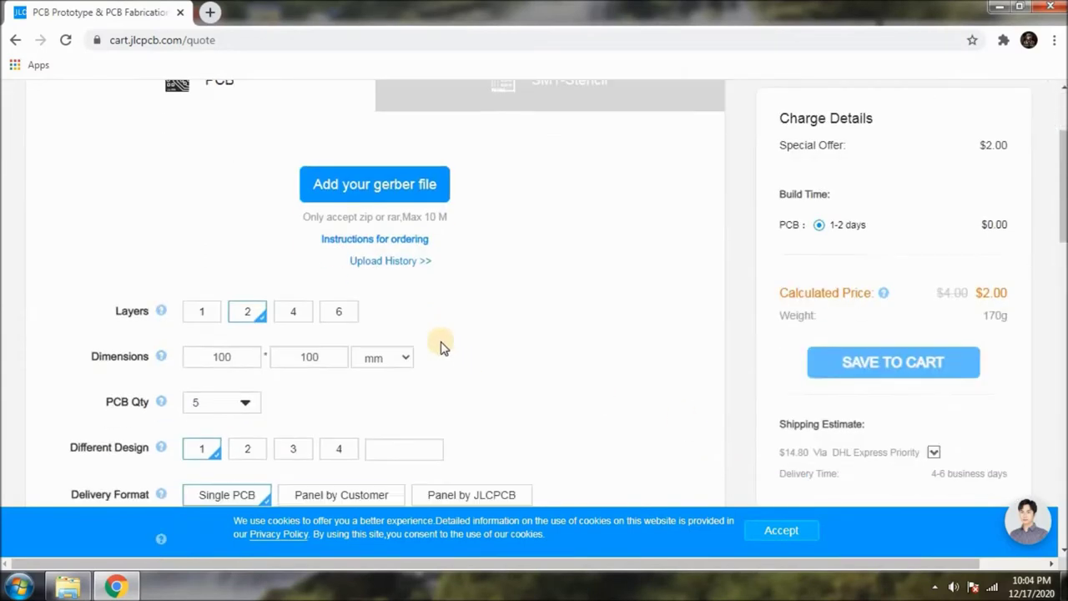
left_click(370, 190)
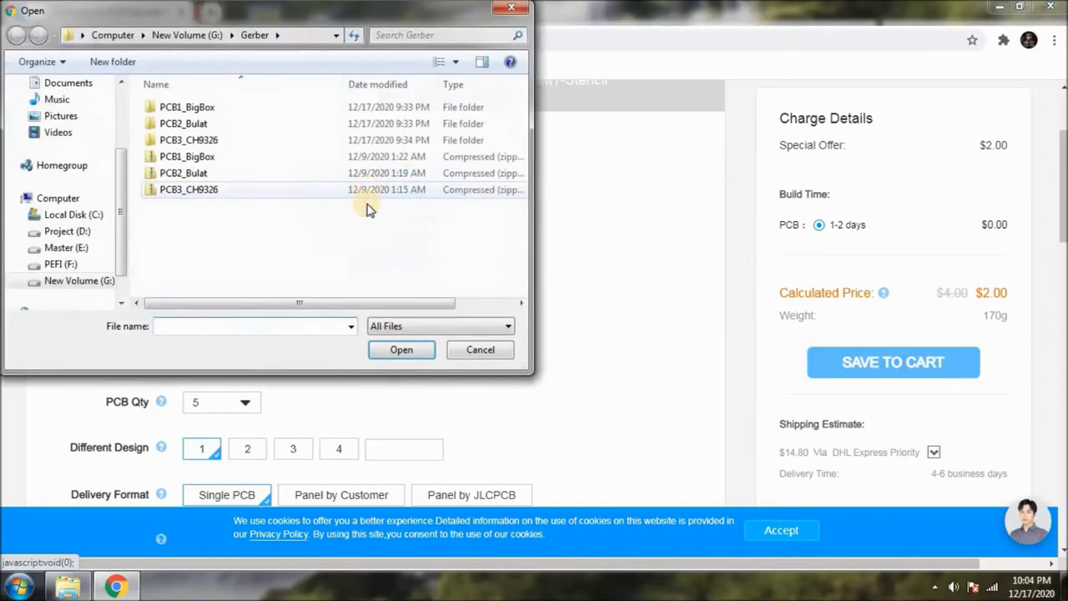
left_click(198, 173)
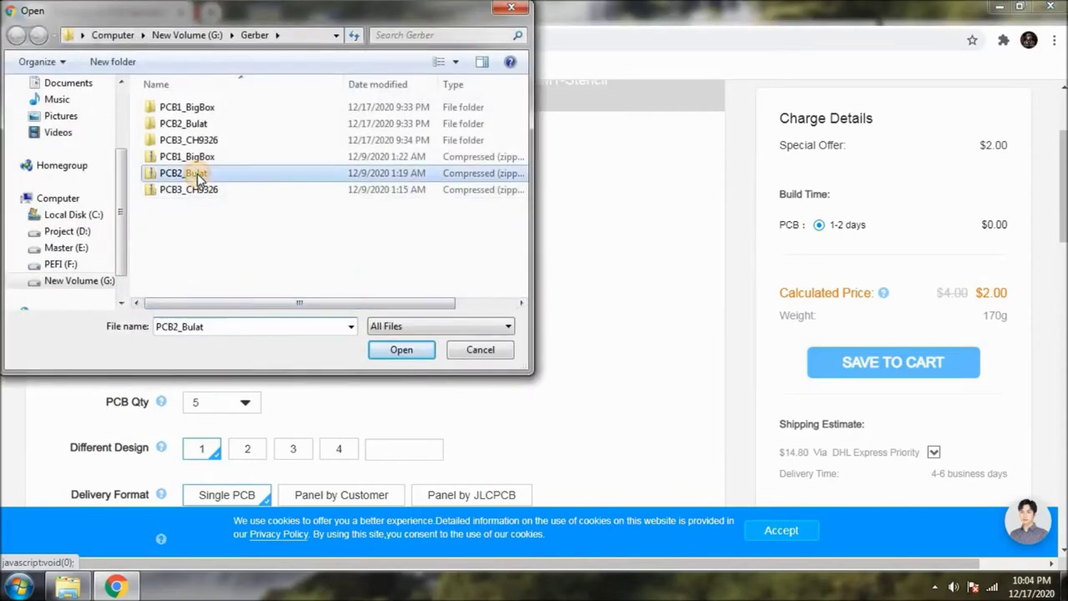
left_click(399, 354)
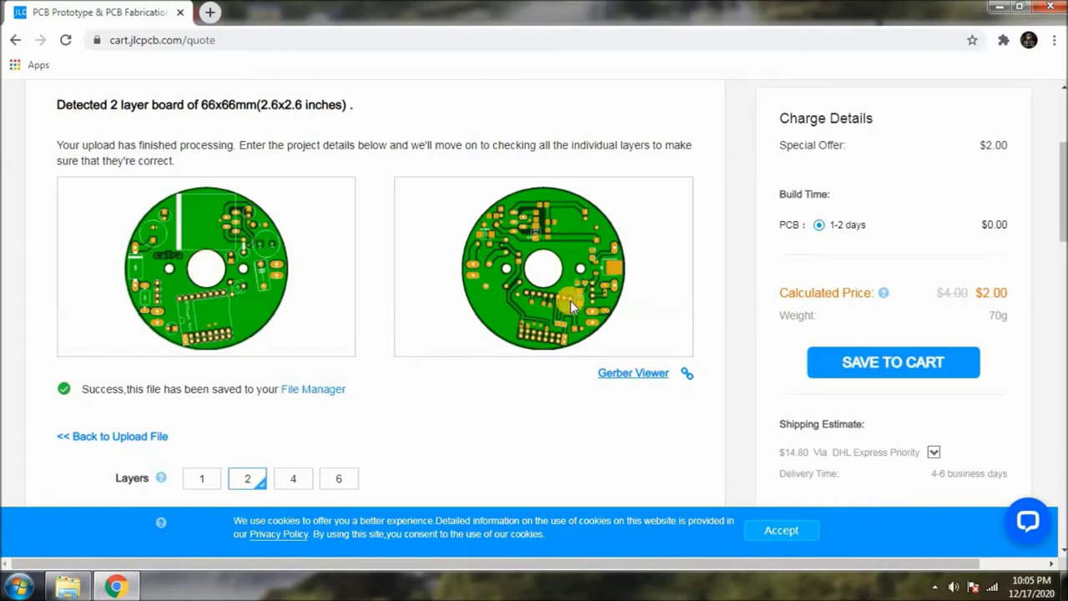
Save the 66x66 mm round board, 5 pieces at $2.00, to the cart.
scroll(571, 305, "down", 3)
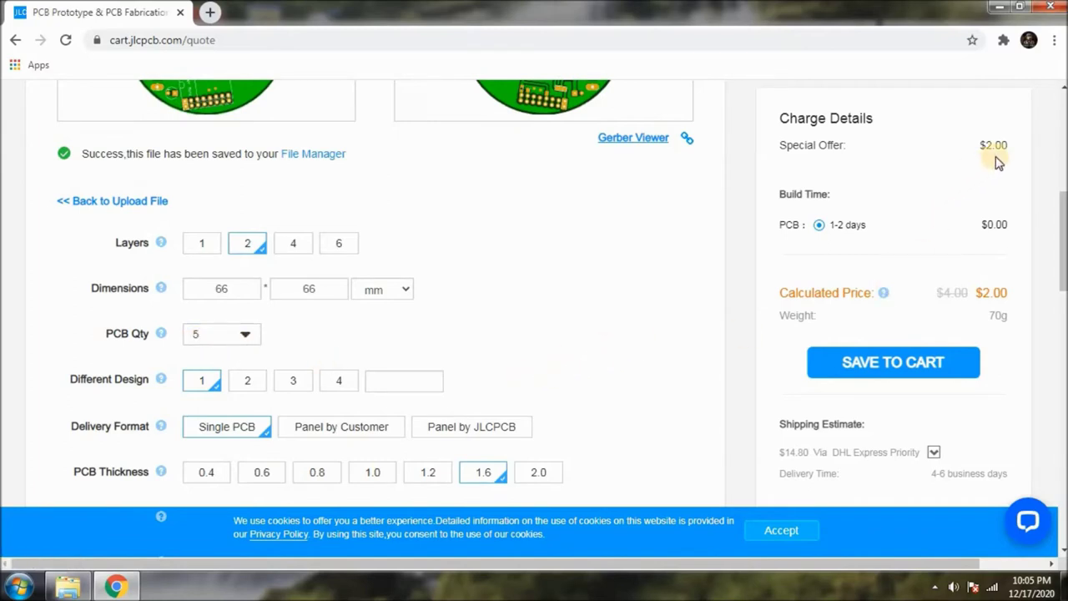
scroll(905, 342, "down", 1)
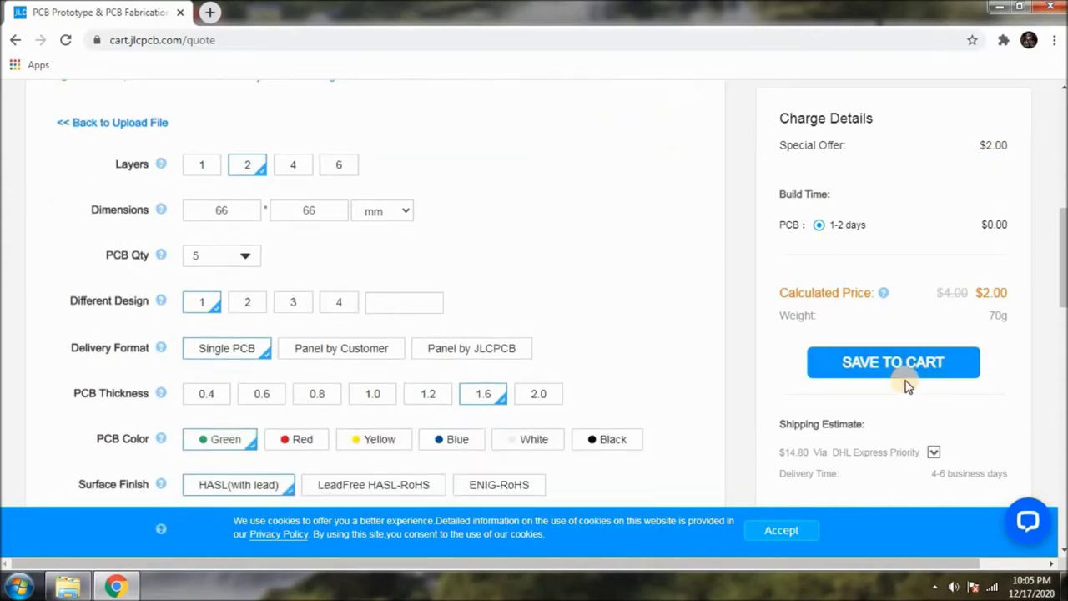
left_click(907, 365)
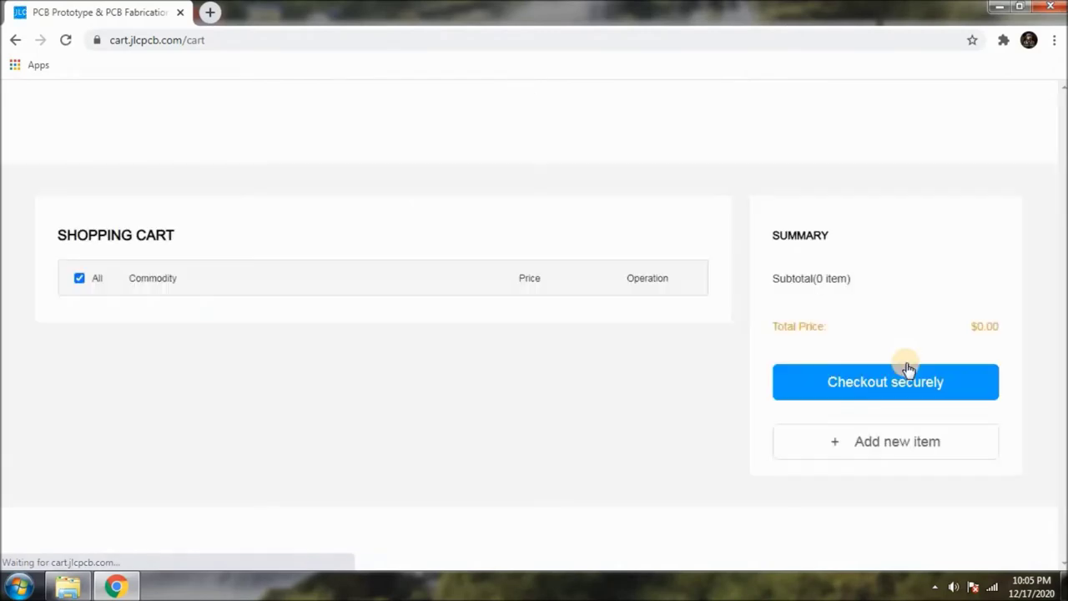
Check both cart items totalling $7.00 and start a quote for the third board.
scroll(712, 315, "down", 1)
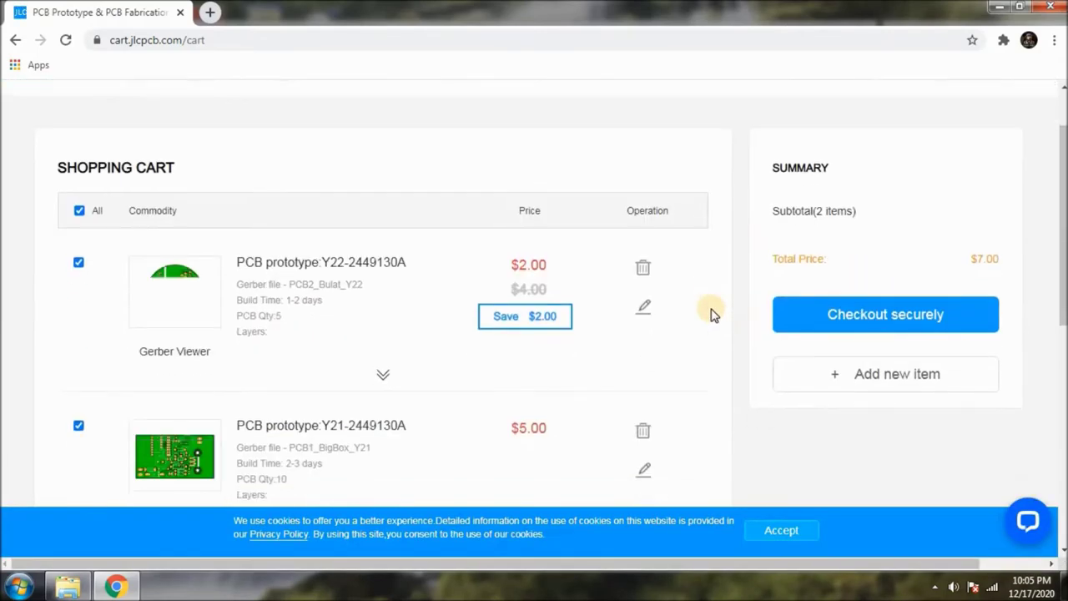
scroll(364, 239, "down", 1)
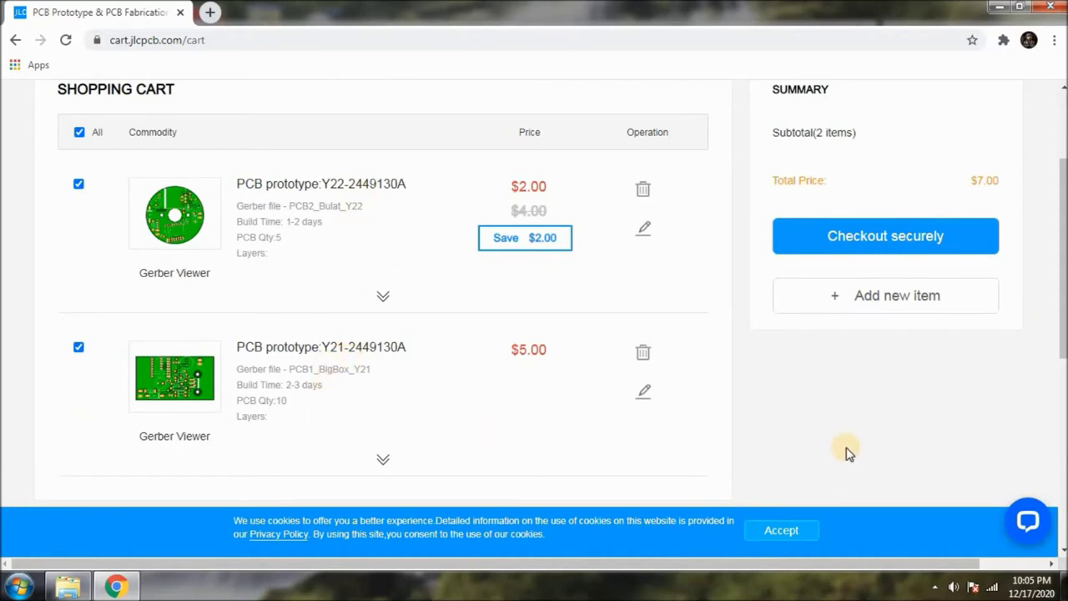
left_click(897, 300)
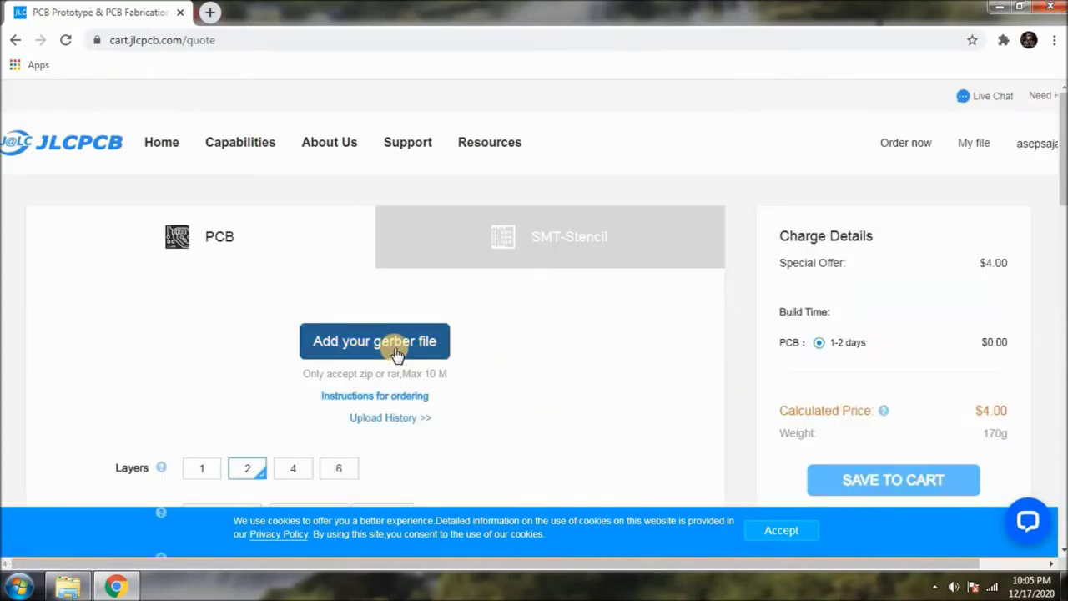
Upload the PCB3_CH9326 Gerber zip file for a new quote.
scroll(400, 322, "down", 1)
left_click(399, 275)
double_click(209, 193)
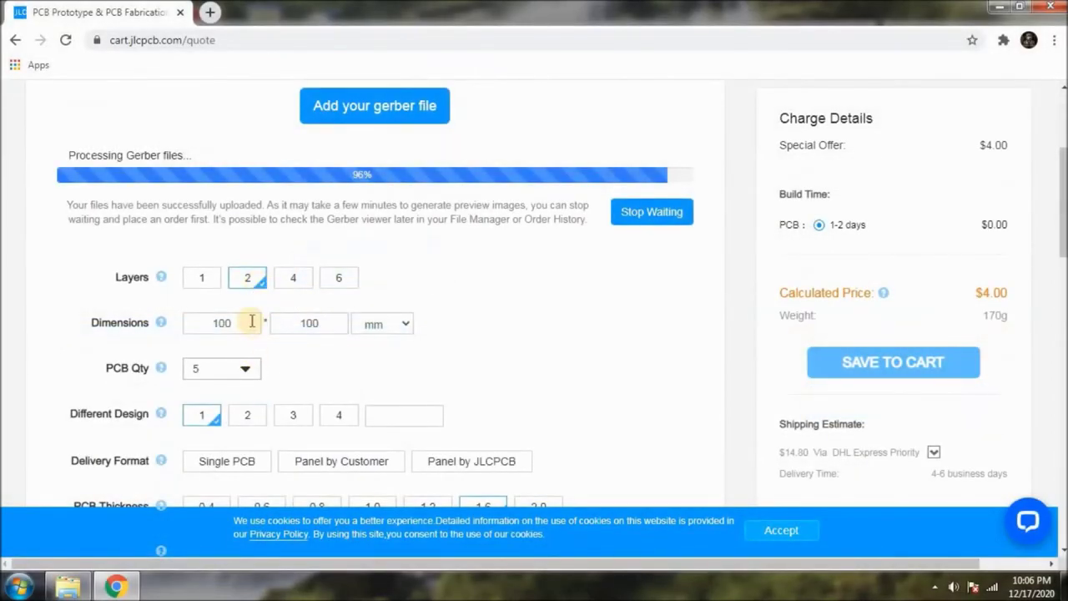
Set the PCB quantity to 10 and save the 2-layer 74x97 mm board to the cart.
left_click(245, 372)
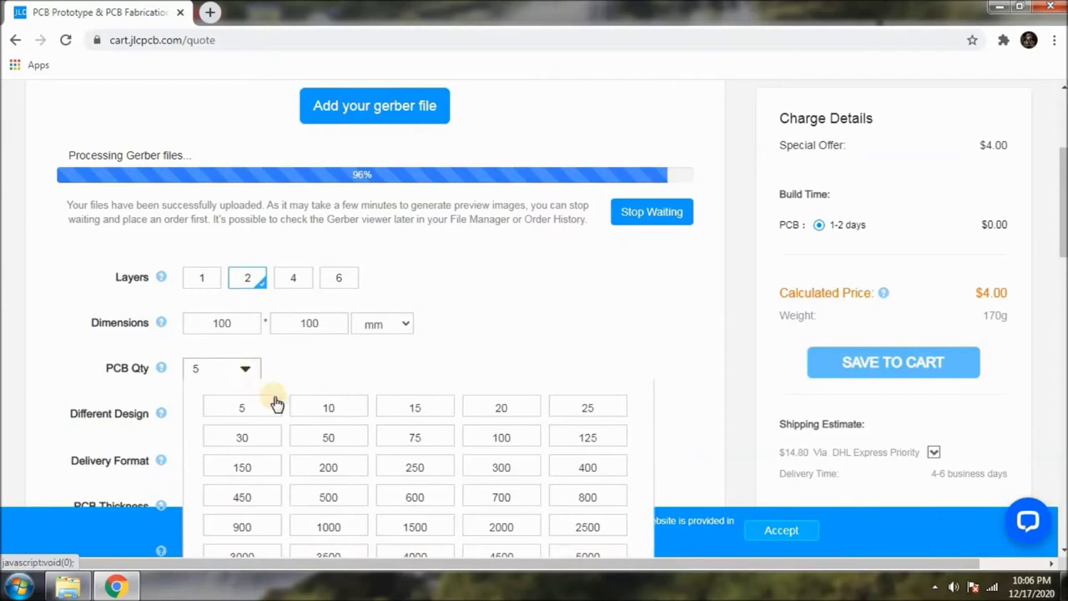
left_click(336, 410)
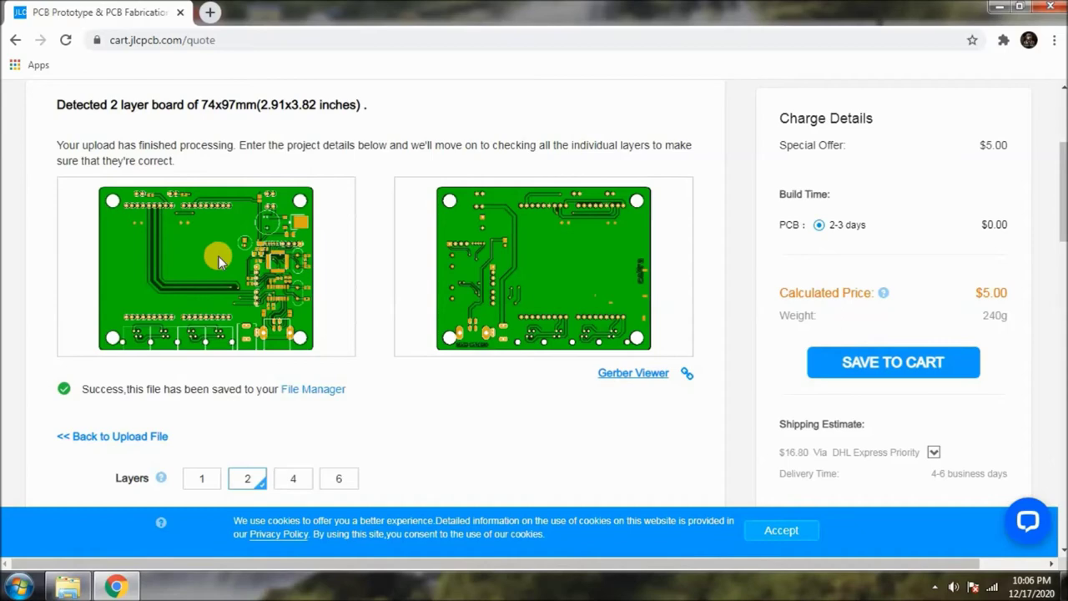
scroll(601, 278, "down", 1)
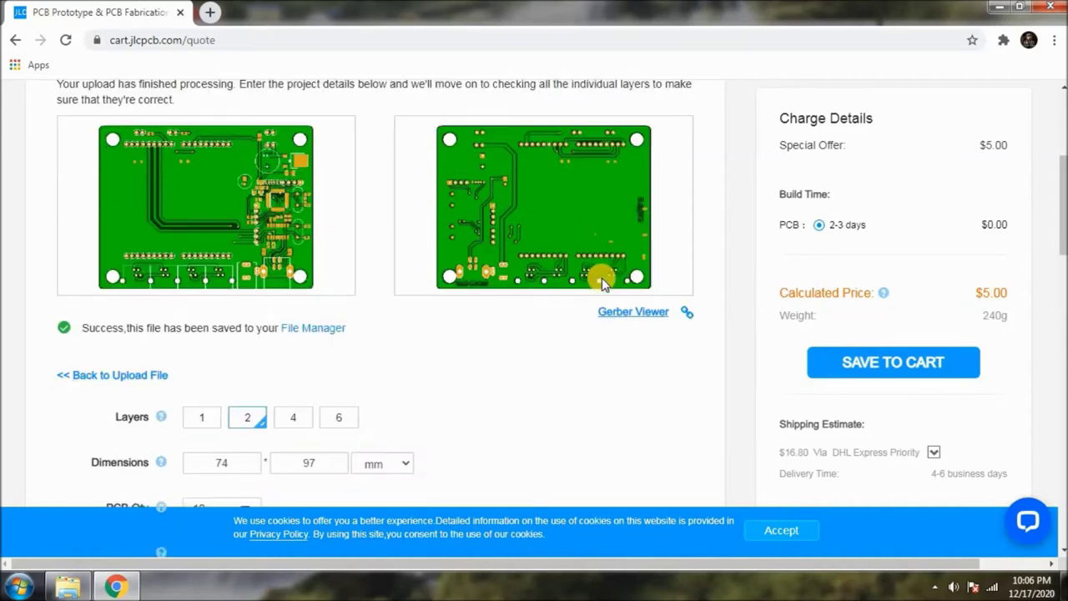
scroll(602, 278, "up", 1)
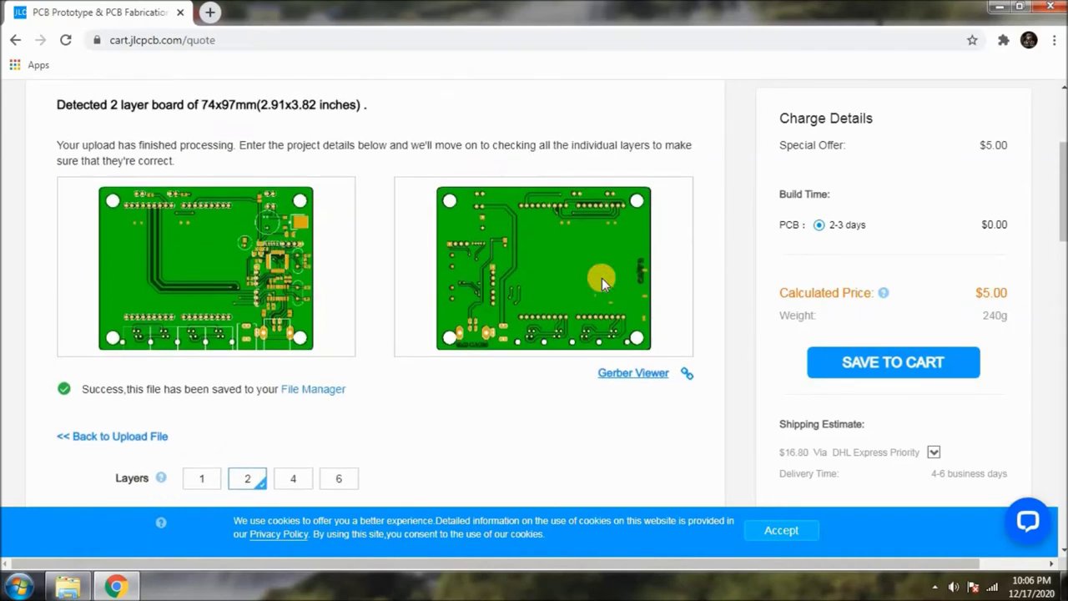
left_click(910, 374)
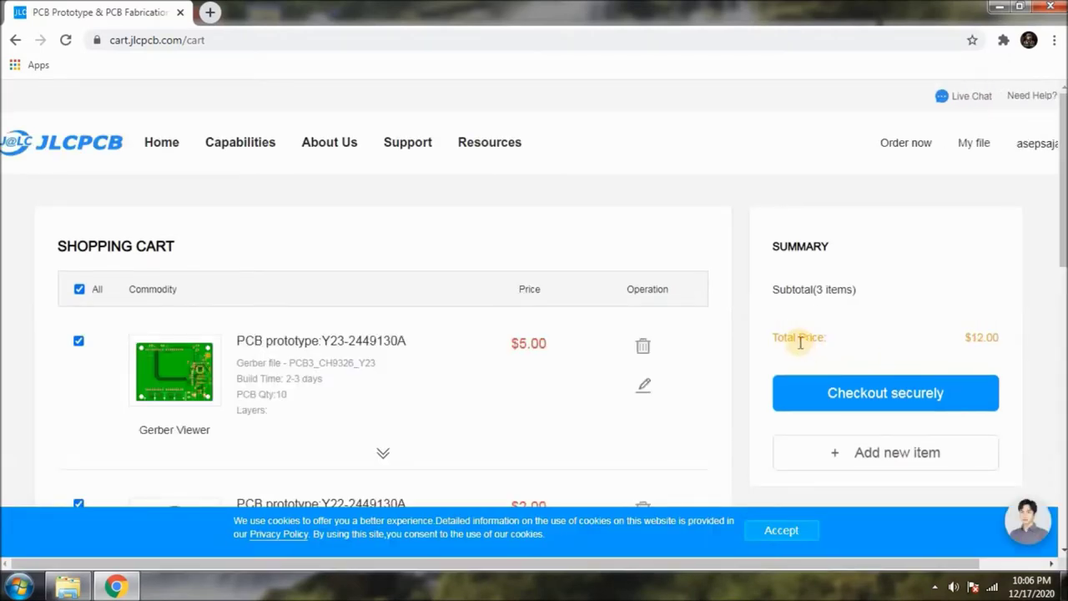
Review the three boards in the cart and highlight the Y23 board's quantity.
scroll(767, 335, "down", 3)
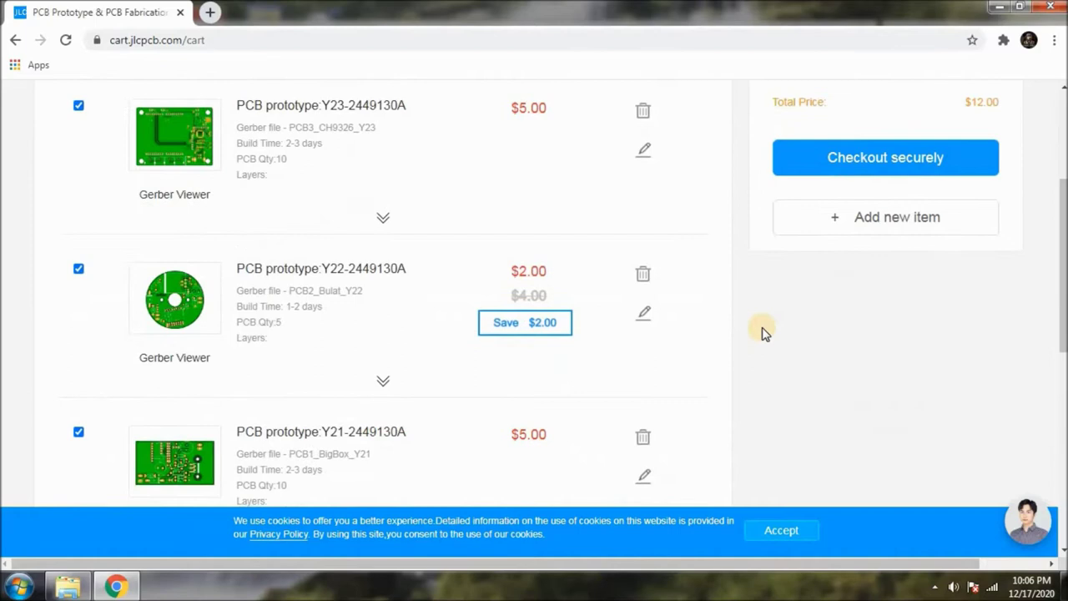
scroll(760, 332, "up", 1)
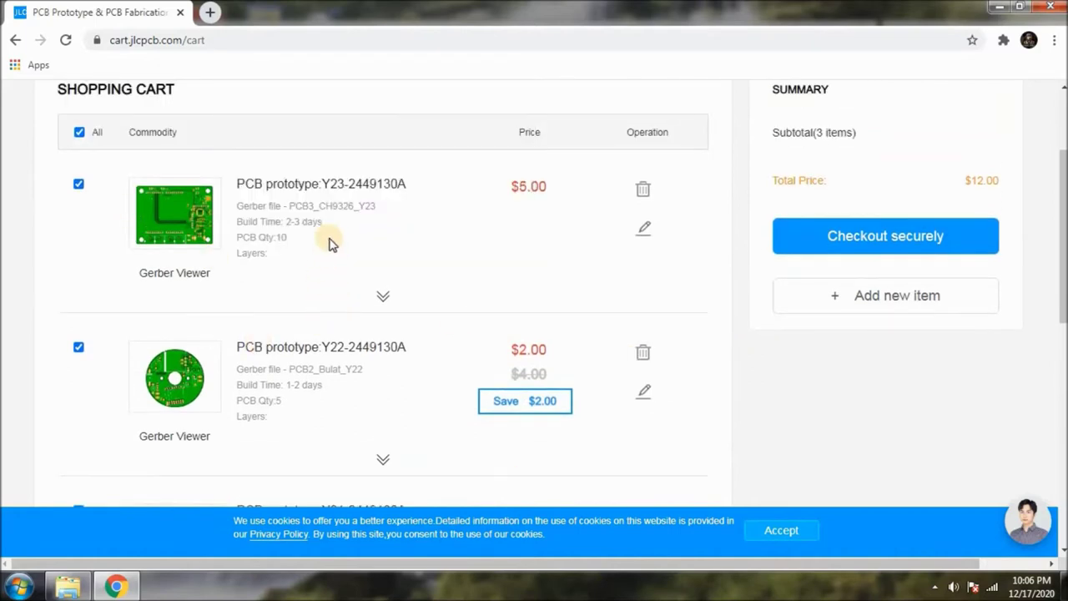
scroll(311, 237, "down", 2)
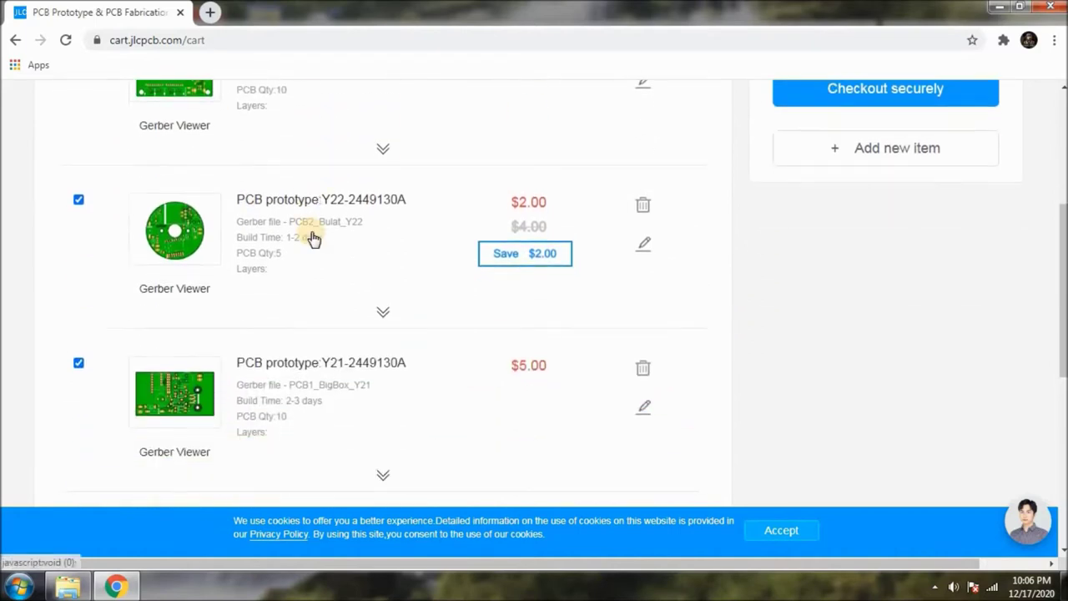
scroll(317, 250, "down", 2)
scroll(493, 300, "up", 1)
scroll(493, 304, "up", 2)
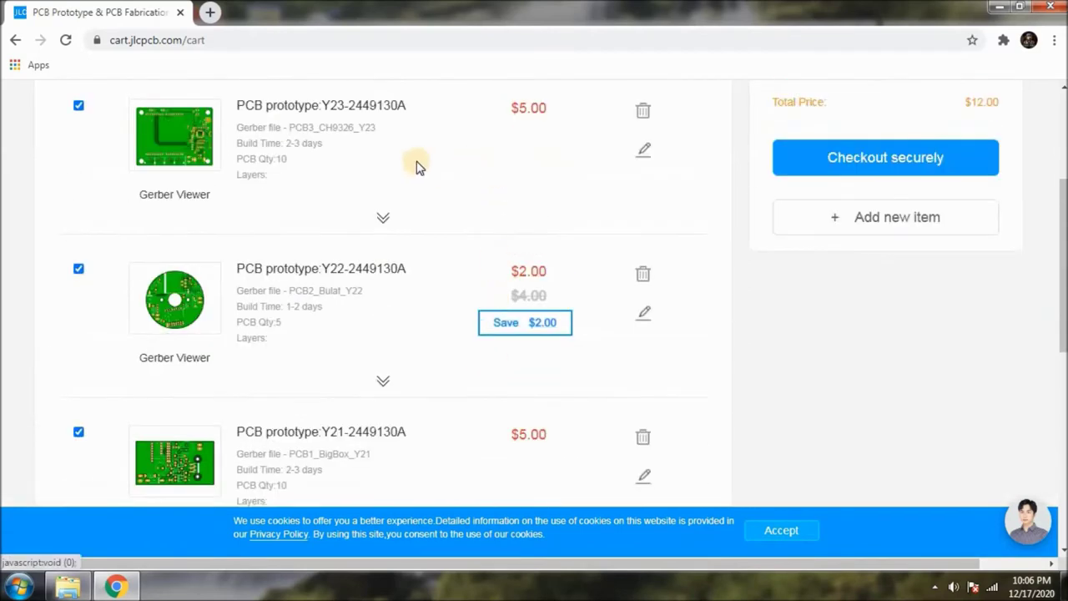
left_click_drag(243, 159, 312, 162)
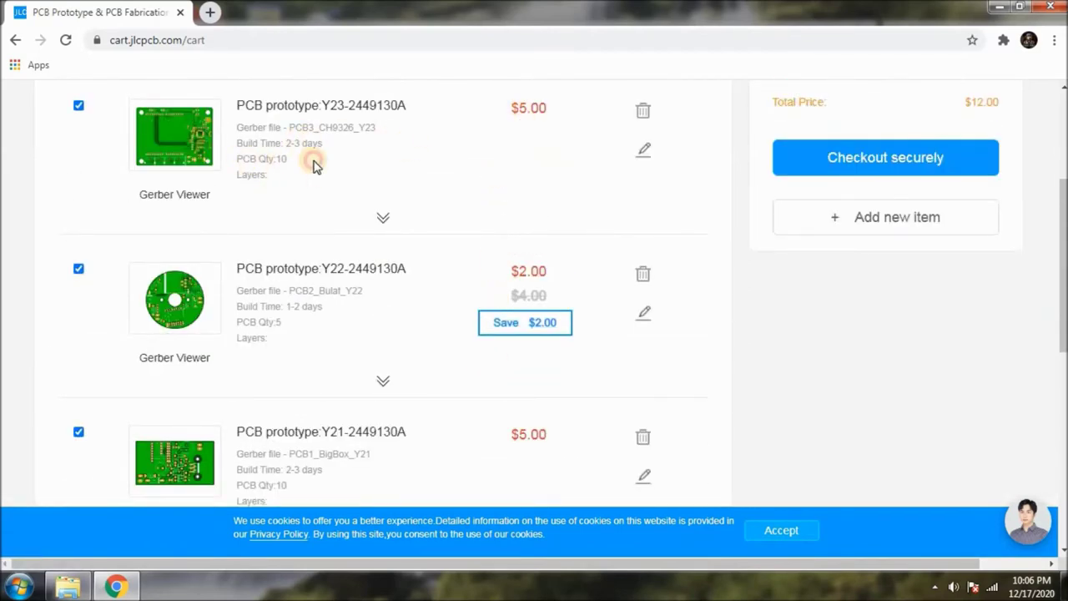
Exclude the Y22 board to compare totals, checking Y22's quantity 5 and Y21's quantity 10.
left_click(387, 307)
left_click_drag(241, 322, 507, 269)
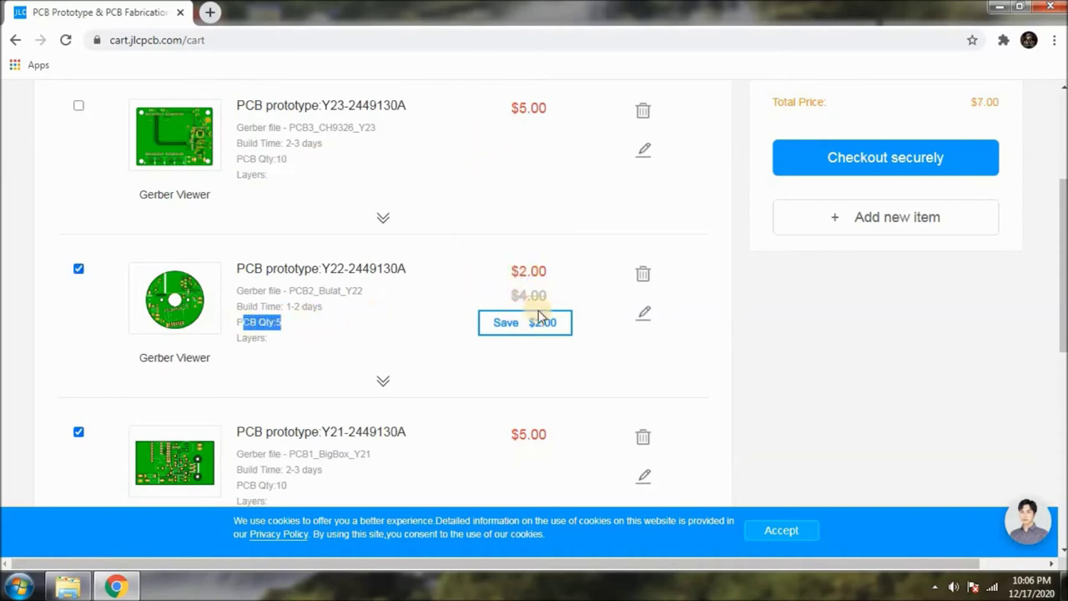
scroll(517, 364, "down", 3)
left_click(347, 262)
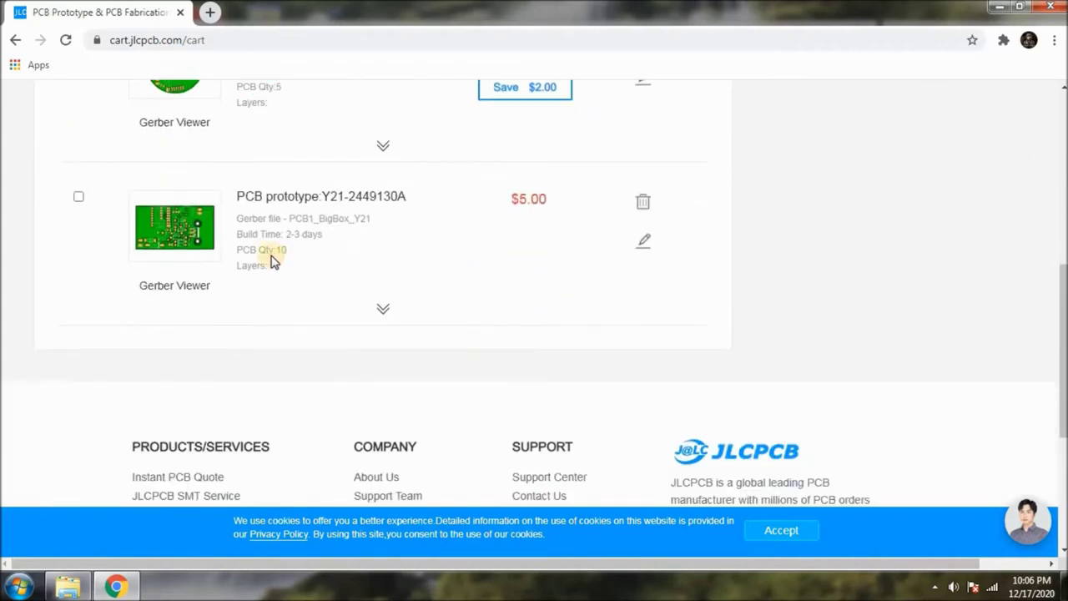
left_click_drag(238, 251, 313, 254)
scroll(559, 253, "up", 5)
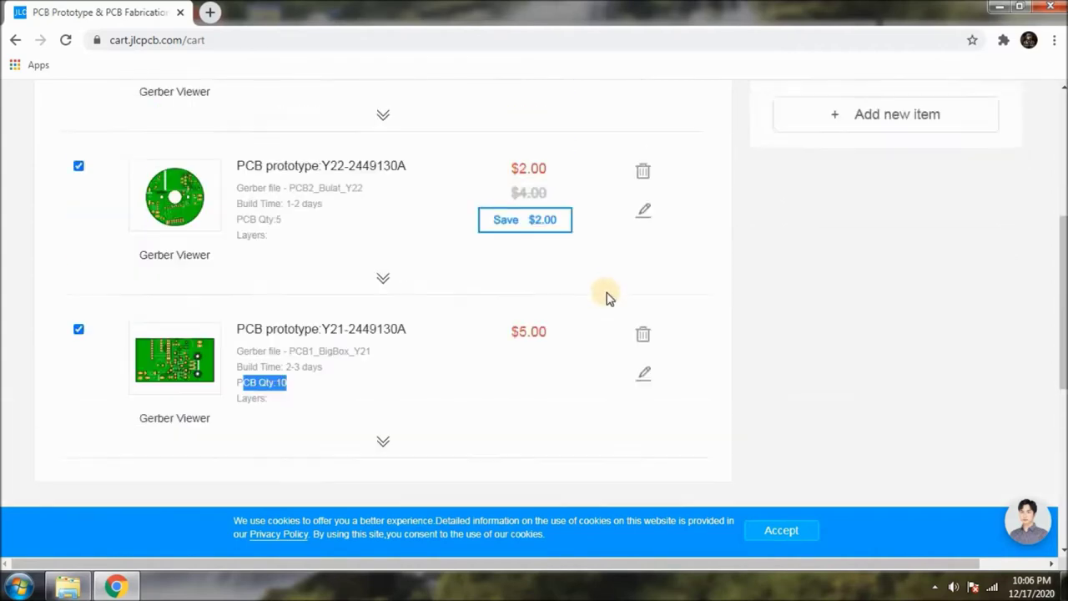
Re-include the Y23 board so all three items count toward the $12.00 total.
left_click_drag(971, 258, 999, 257)
scroll(905, 285, "down", 1)
scroll(905, 285, "down", 3)
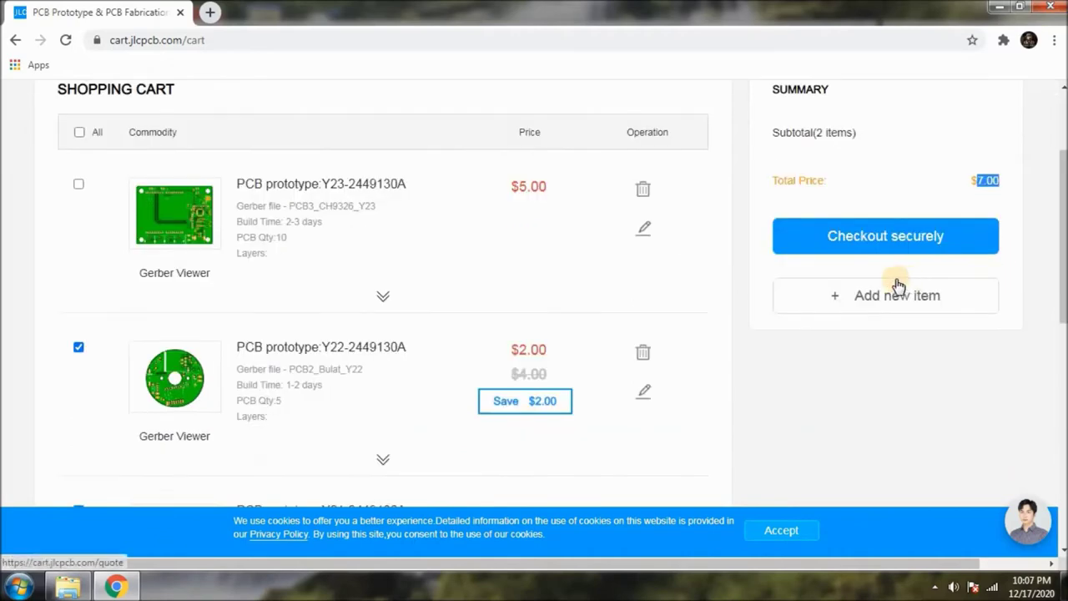
scroll(807, 314, "up", 3)
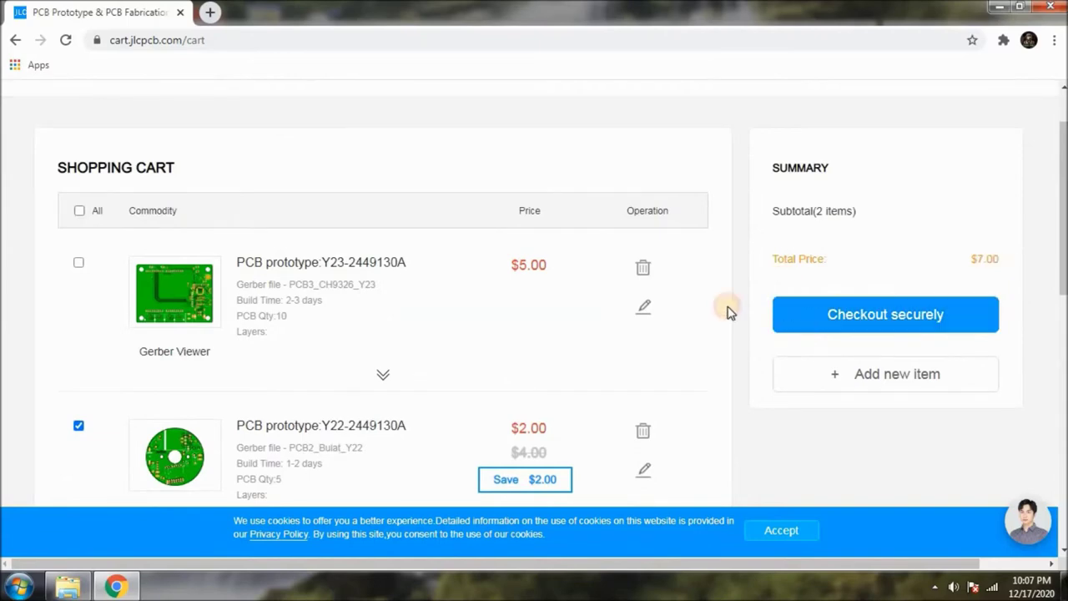
scroll(577, 375, "down", 1)
left_click(76, 185)
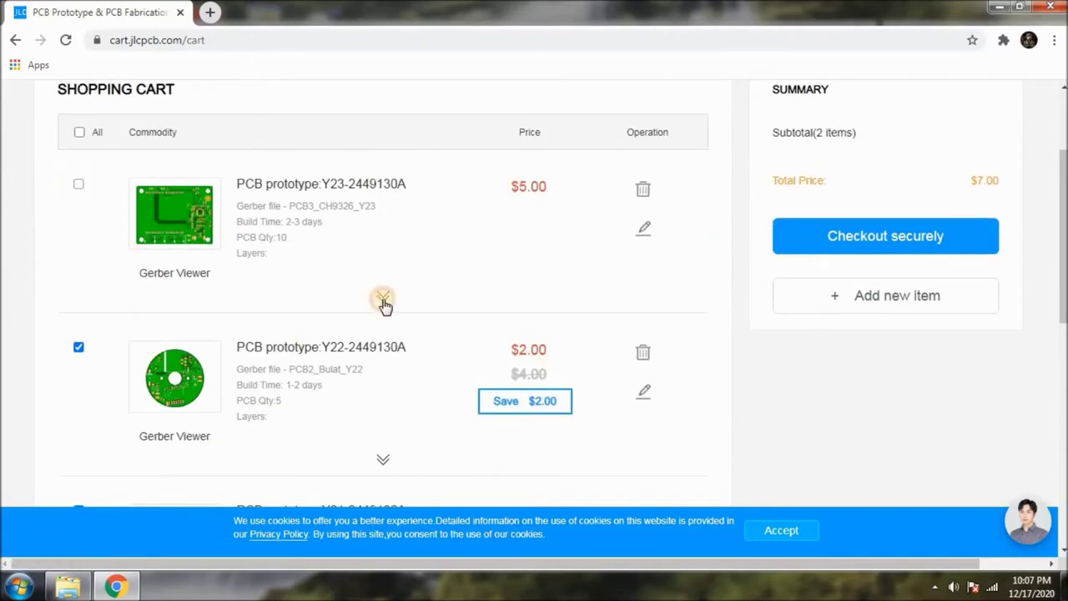
scroll(591, 308, "down", 3)
scroll(863, 269, "up", 5)
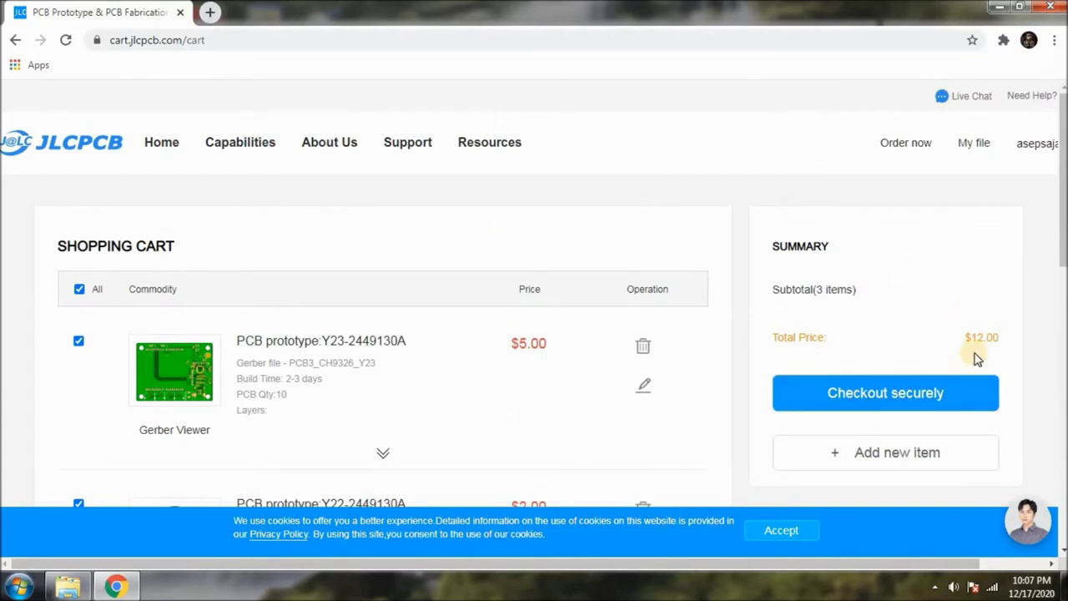
scroll(977, 355, "down", 6)
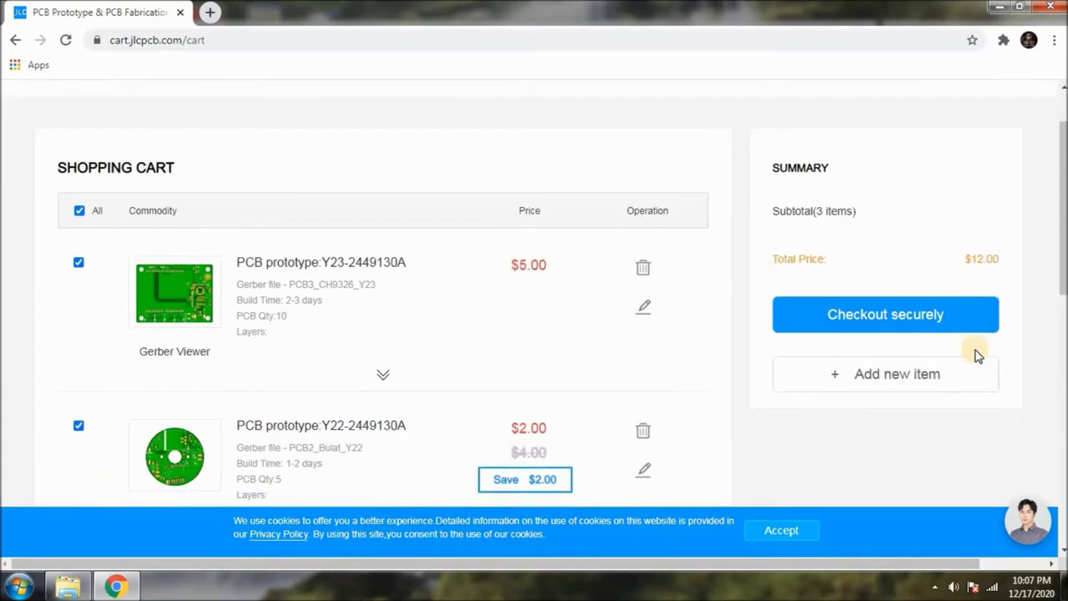
scroll(977, 355, "up", 5)
Begin secure checkout and review the default shipping address form, cancelling without changes.
left_click(903, 322)
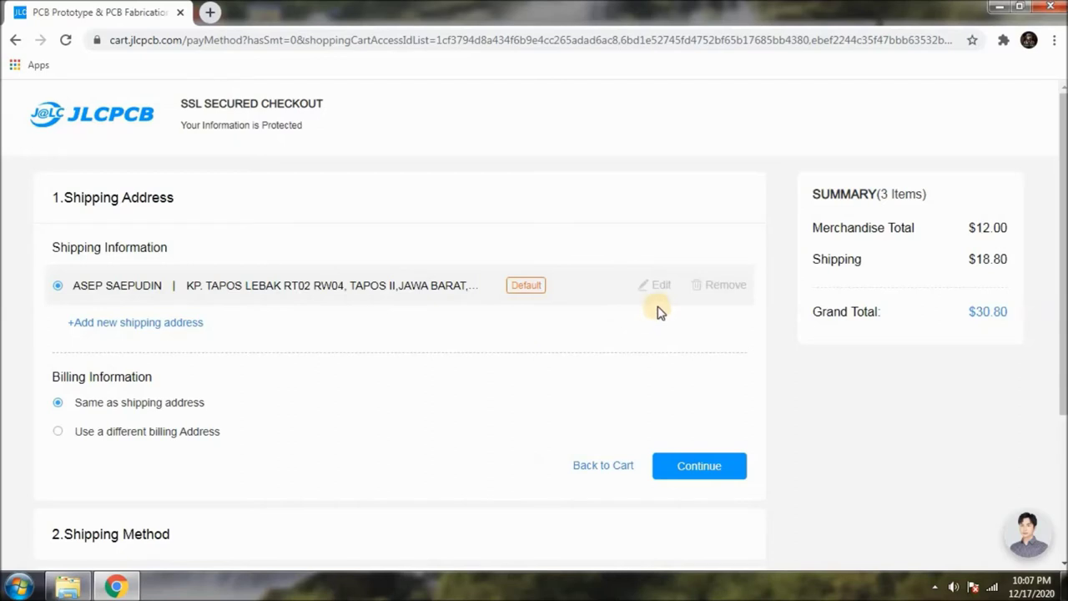
left_click(660, 287)
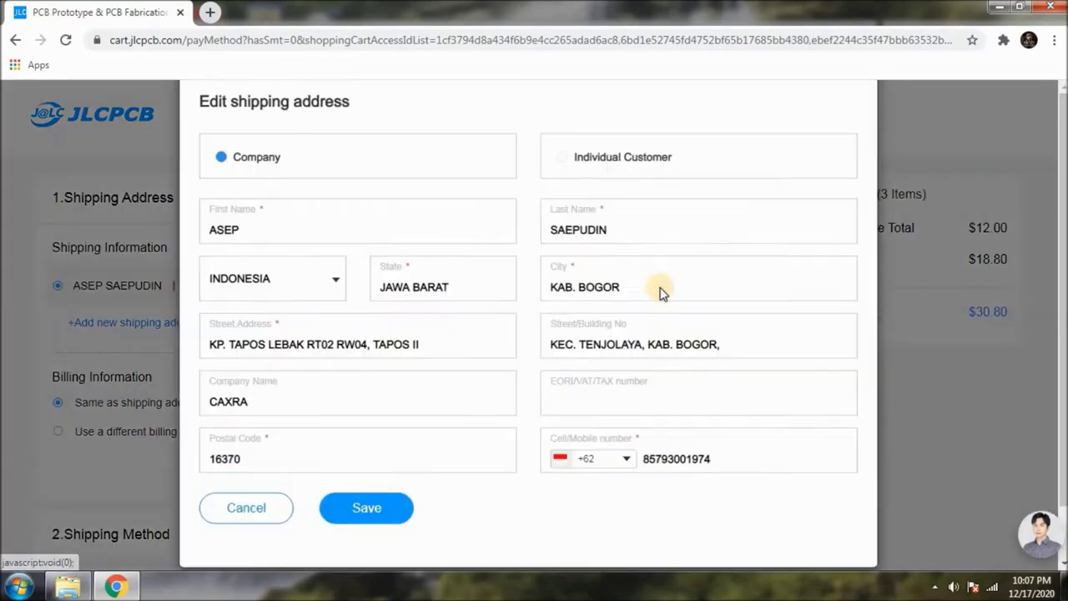
scroll(336, 209, "down", 1)
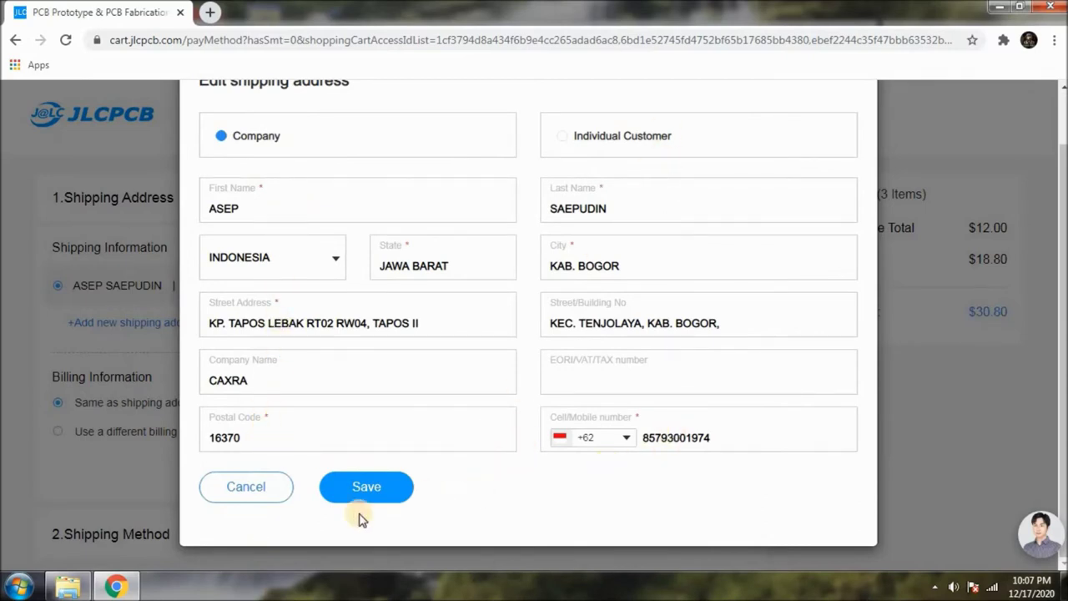
left_click(267, 498)
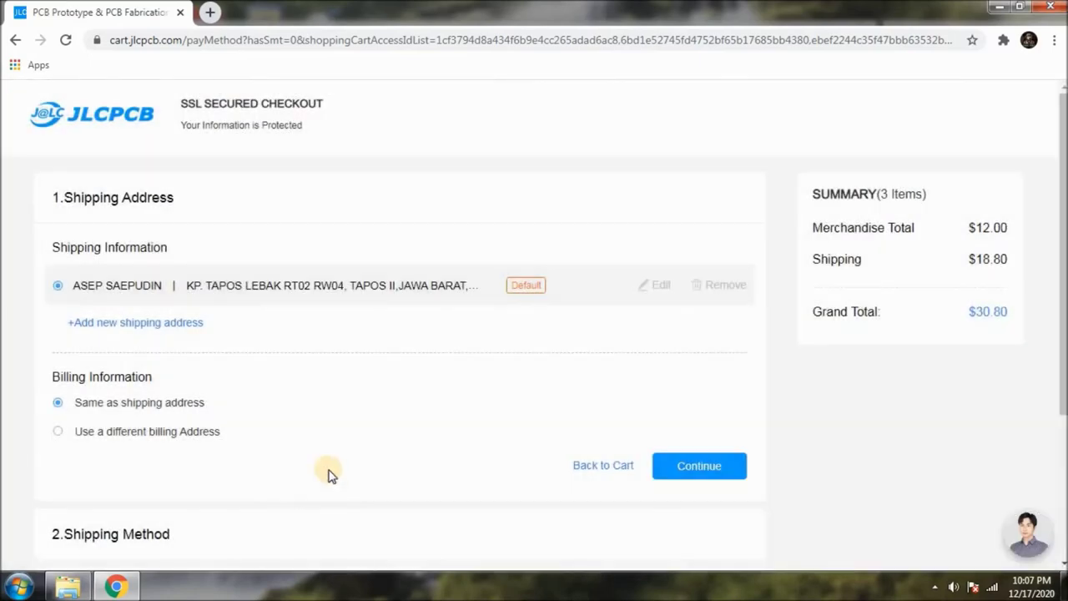
scroll(385, 392, "down", 1)
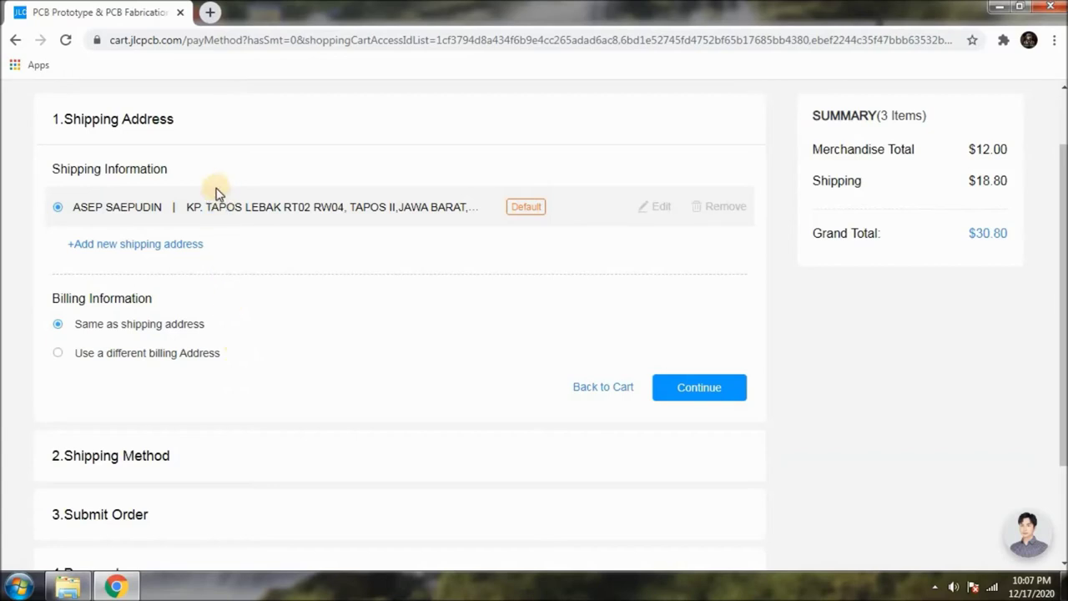
Bill to the same address as shipping, confirm it, and confirm DHL Express Priority shipping.
left_click(59, 325)
scroll(534, 434, "down", 1)
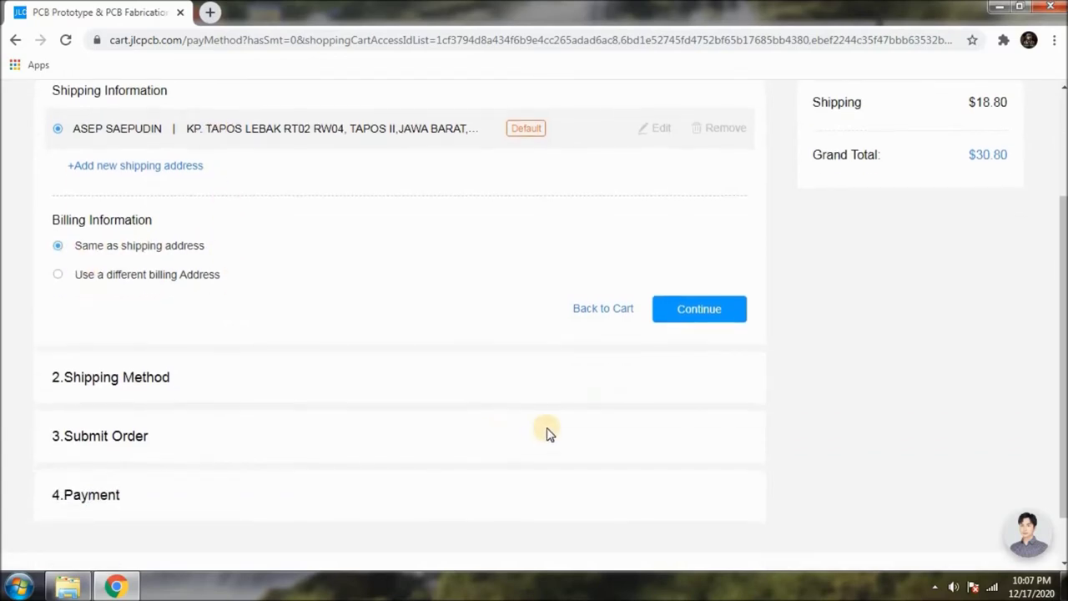
left_click(715, 313)
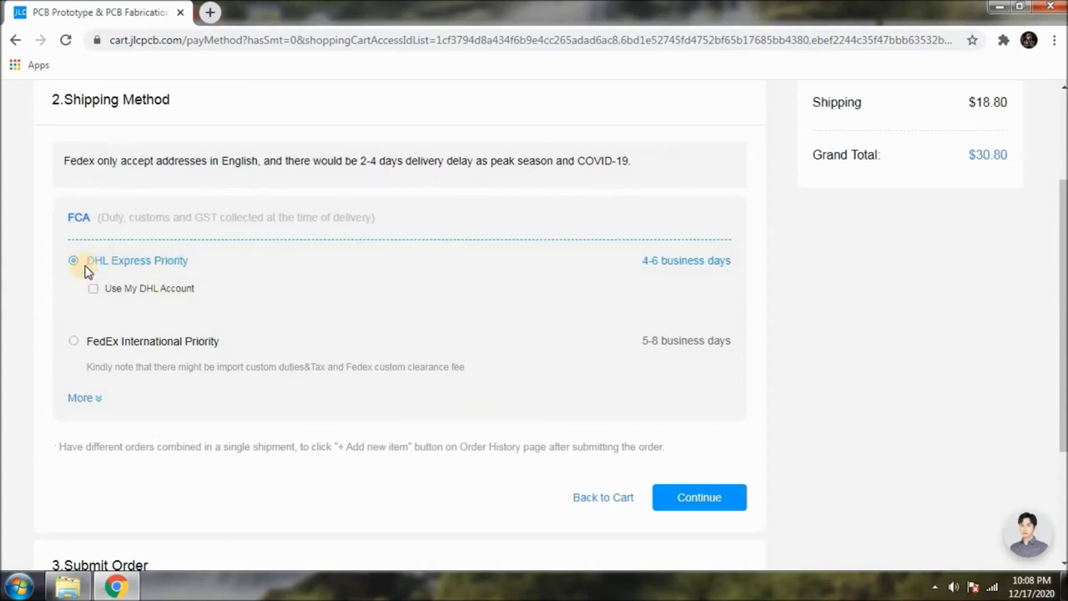
left_click(701, 501)
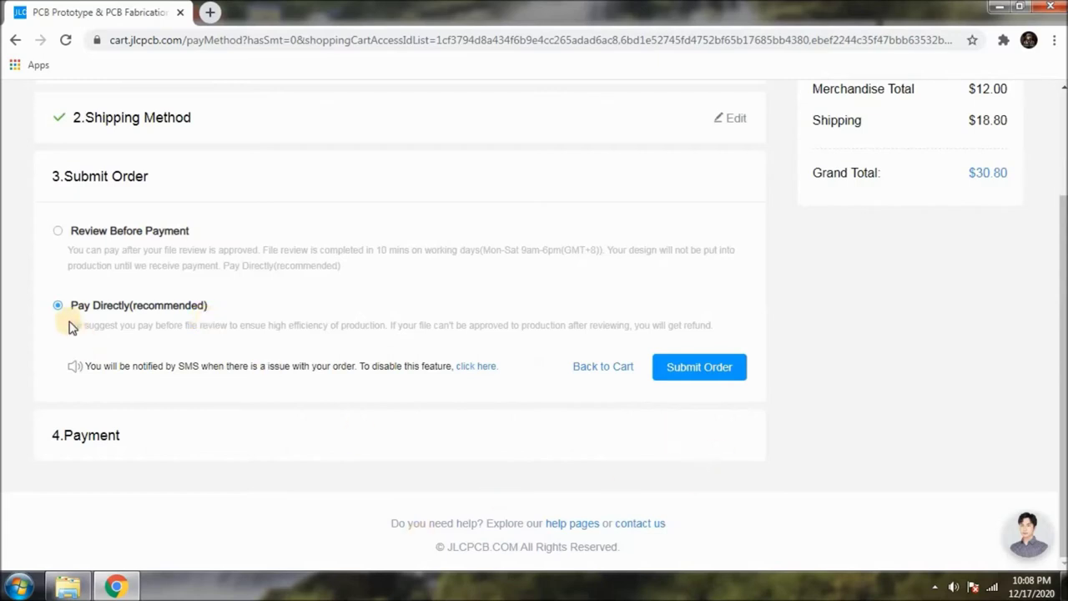
Select Pay Directly (recommended) as the payment option for the $30.80 order.
left_click_drag(73, 305, 205, 318)
left_click(480, 440)
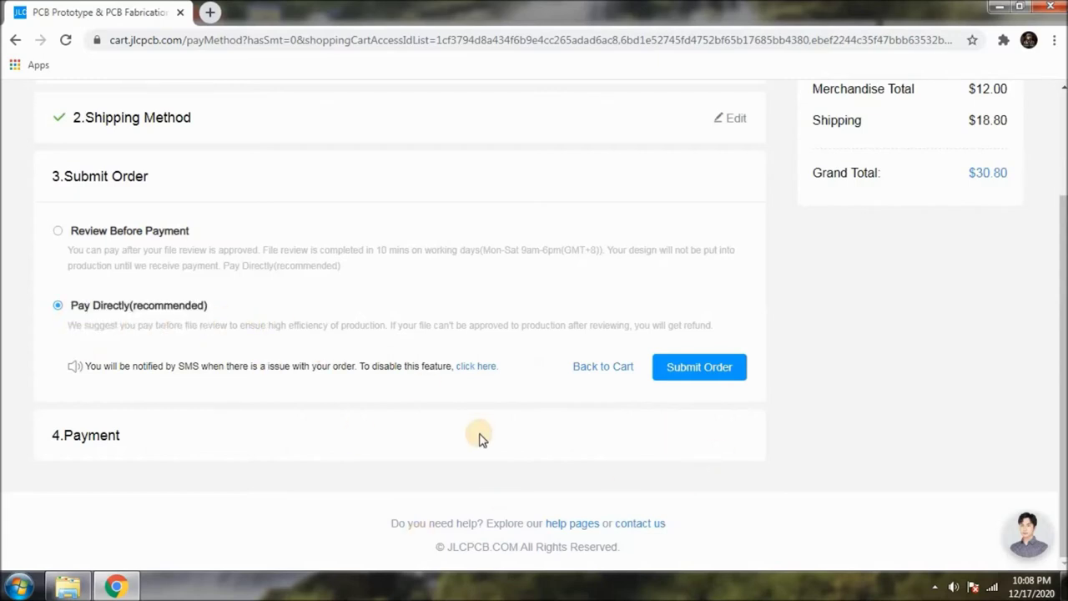